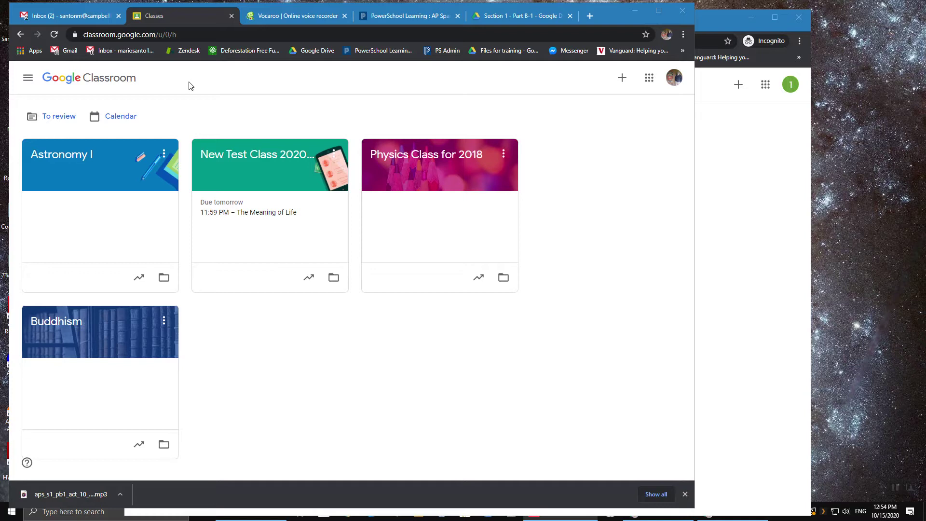
Open New Test Class 2020-21, view its student list, and start a new assignment in its classwork.
left_click(246, 162)
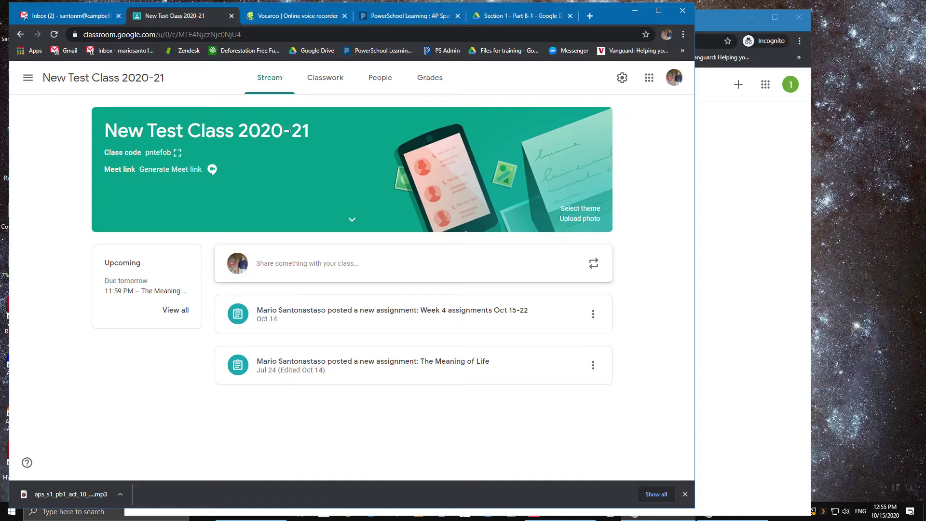
left_click(381, 80)
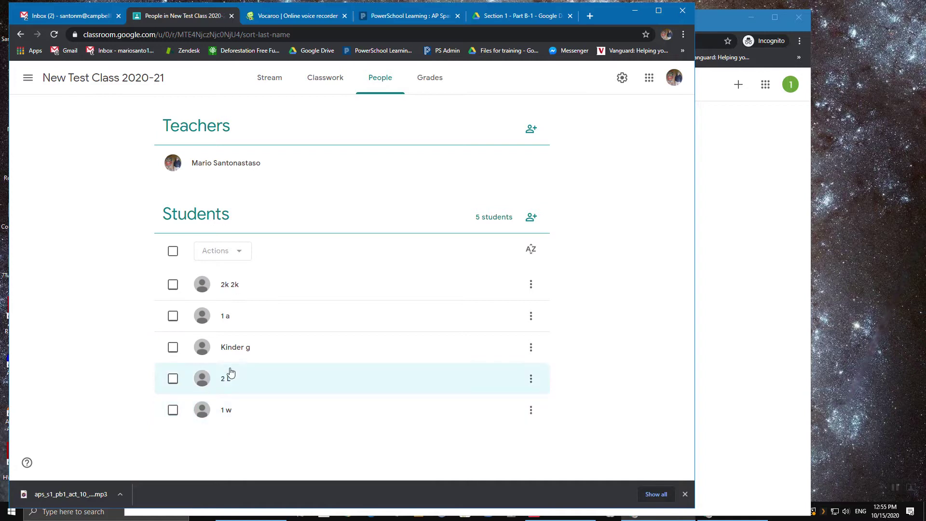
left_click(331, 82)
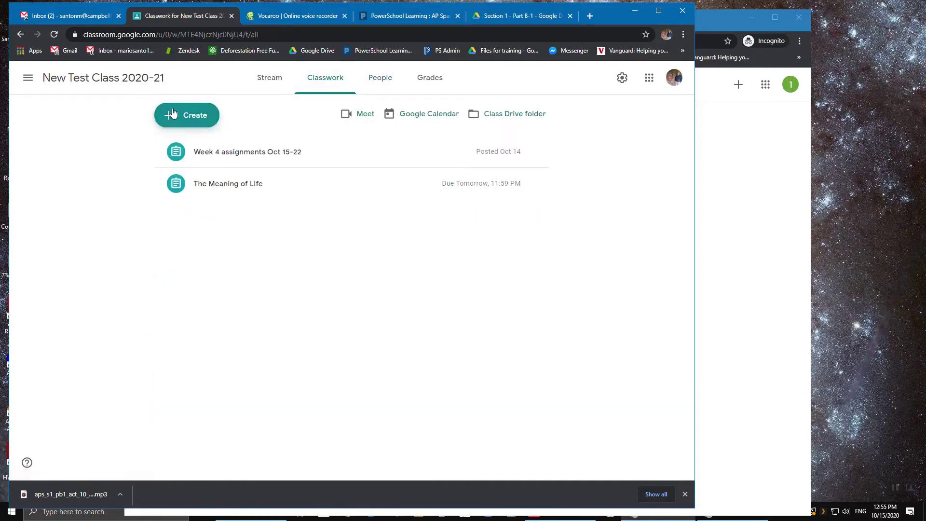
left_click(185, 120)
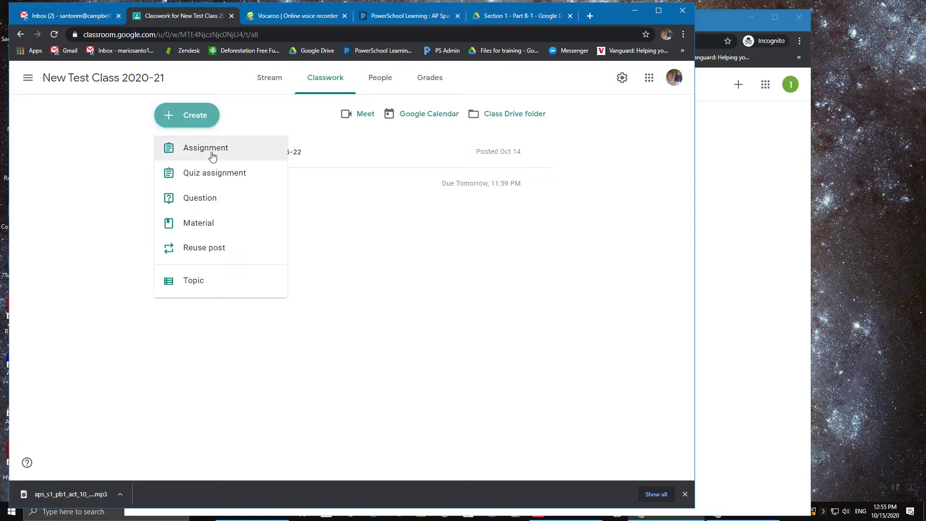
left_click(212, 153)
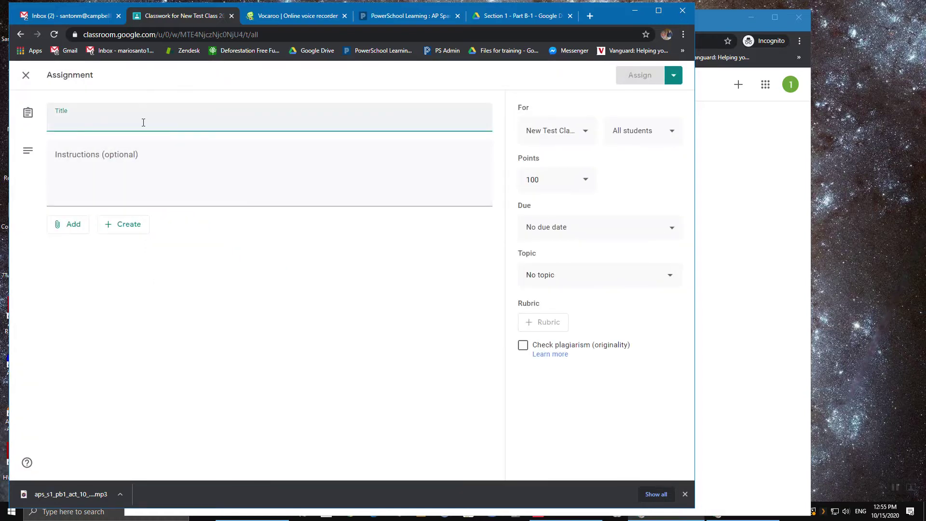
Title the assignment "Audio 1" and write instructions to hear the attached prompts, record responses at Vocaroo.com and attach the recording's link.
type("Audio 1")
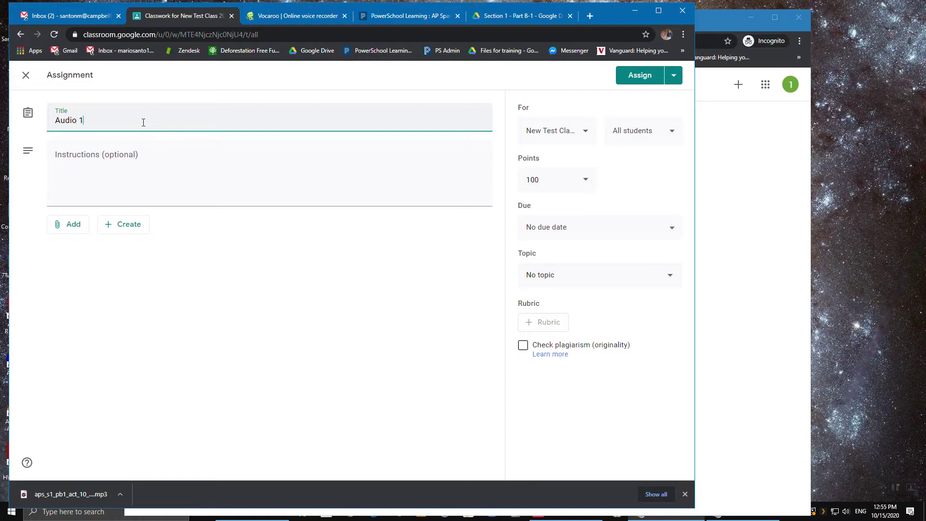
key("Tab")
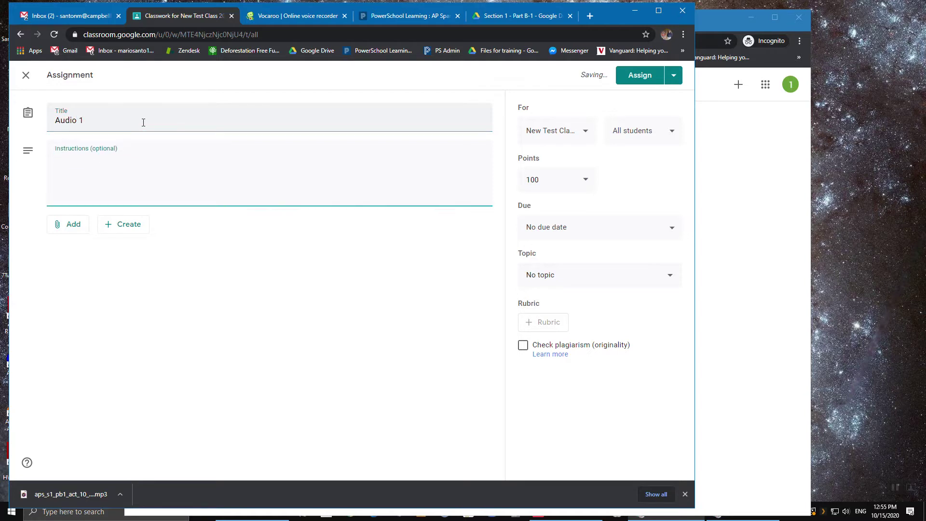
type("You will listen to the voice prompts from the attached file and then go to Vocaroo.com to record your responses. When you finish recording you will attach a link to what you recorded that you will be able to get from Vocaroo.com")
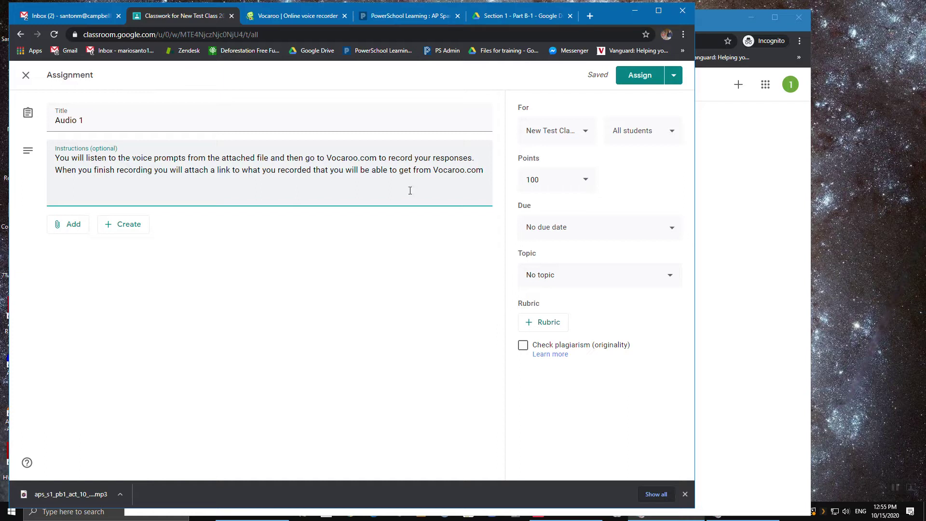
Attach the audio file aps_s1_pb1_act_10_fuente_2.mp3 from the computer's Downloads folder to the assignment.
left_click(70, 225)
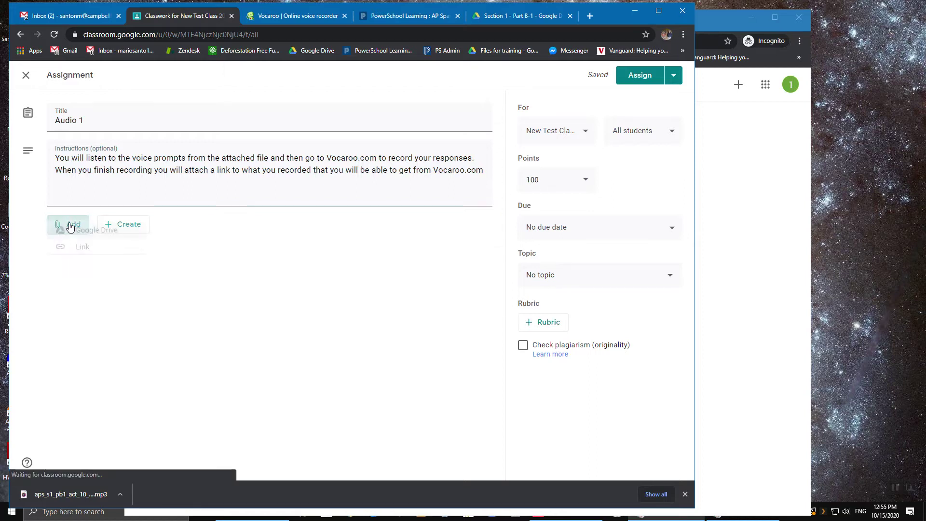
left_click(111, 282)
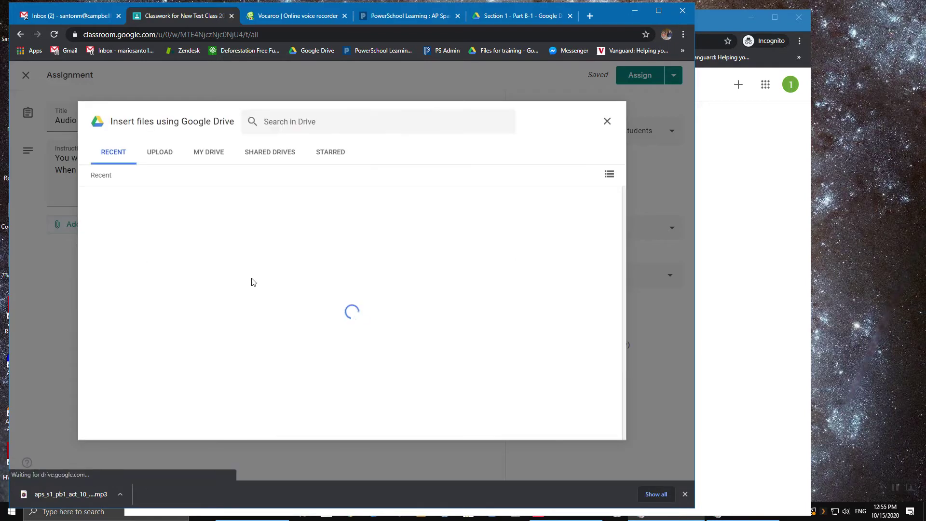
left_click(153, 157)
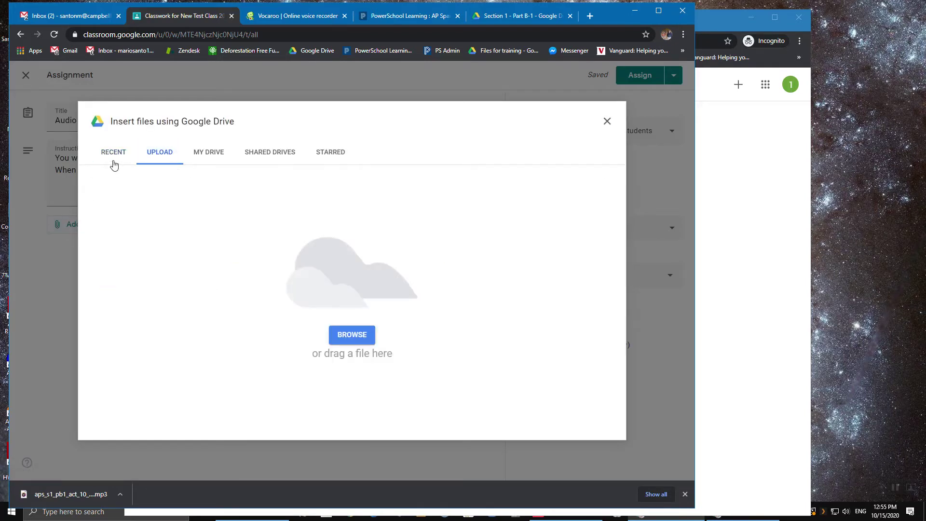
left_click(340, 333)
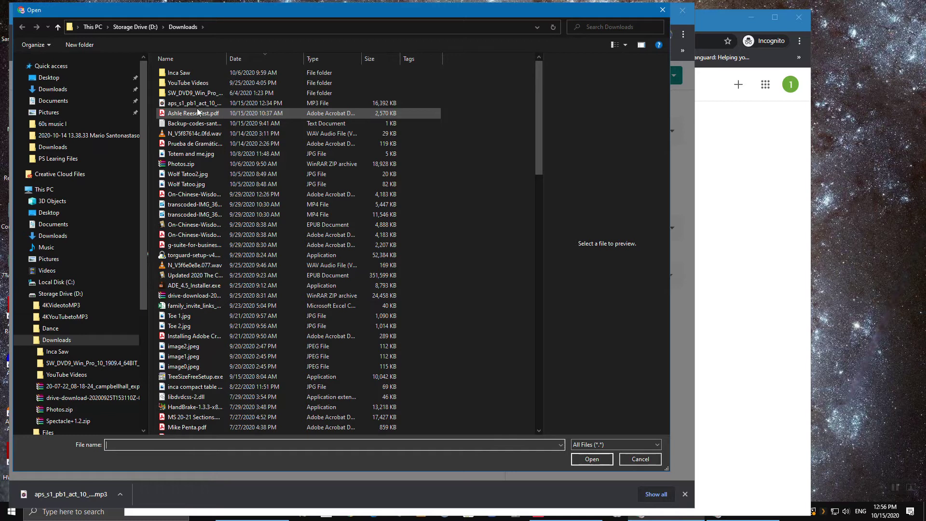
left_click(176, 104)
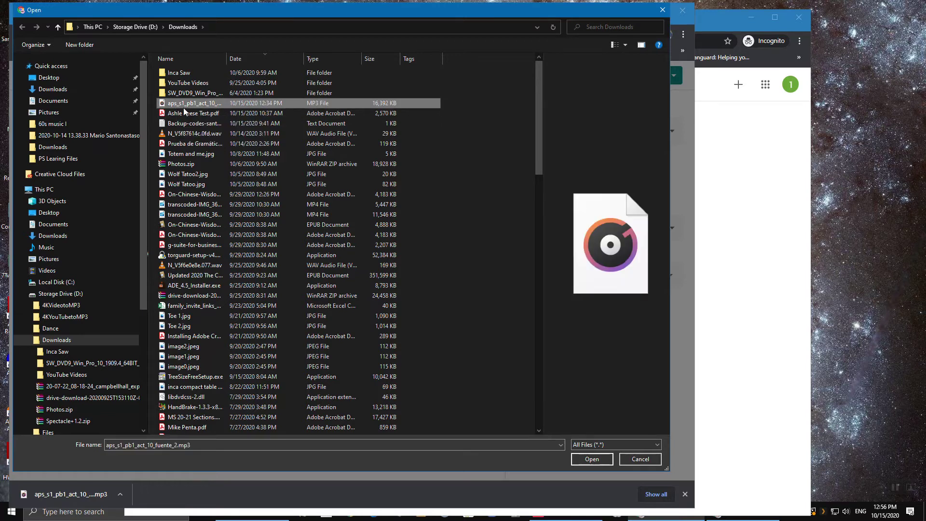
left_click(598, 461)
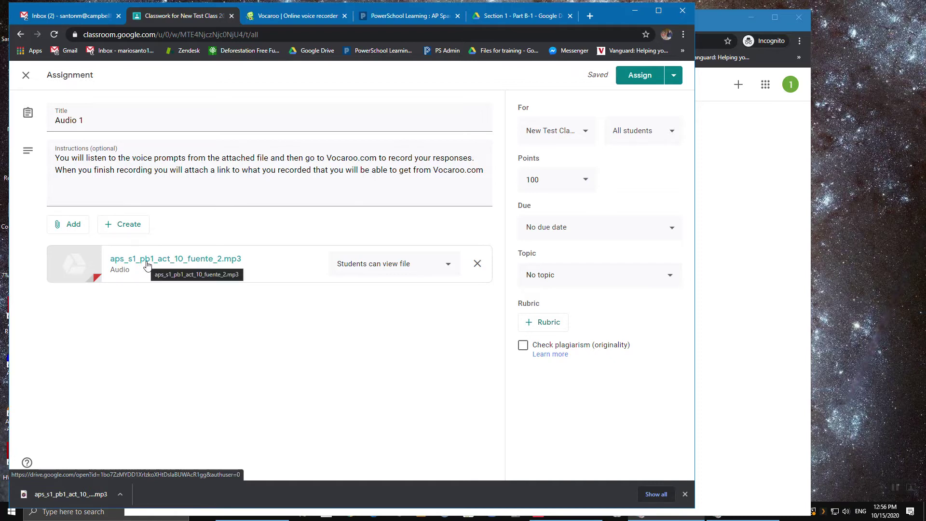
Preview the attached MP3 by playing its first few seconds, and return to the assignment form.
left_click(183, 260)
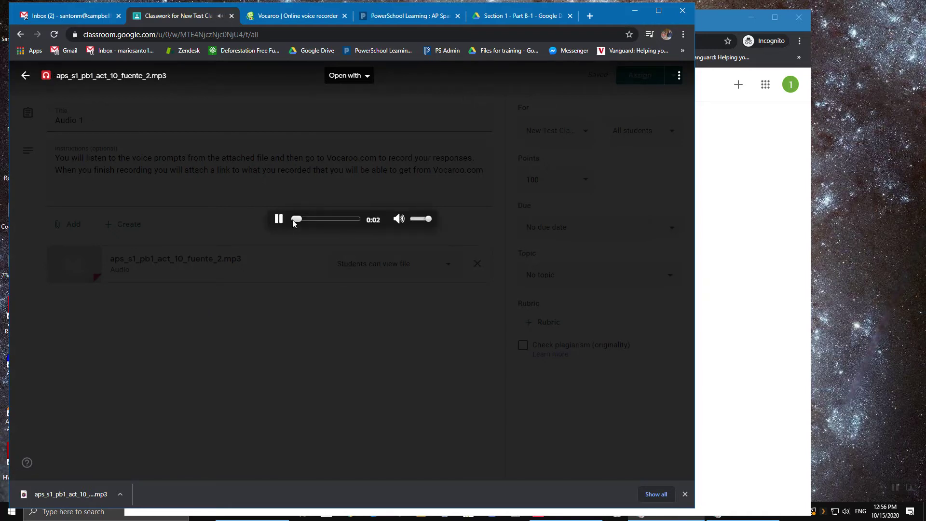
left_click(279, 221)
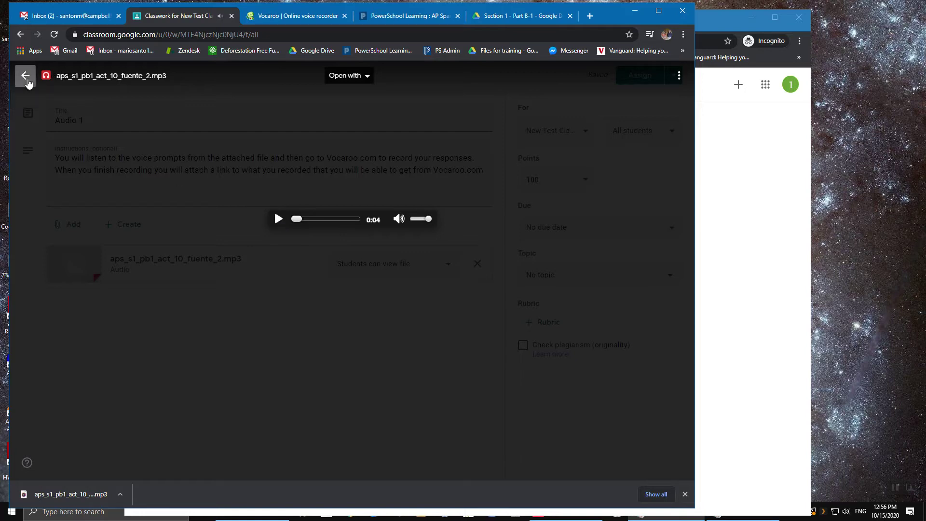
left_click(26, 76)
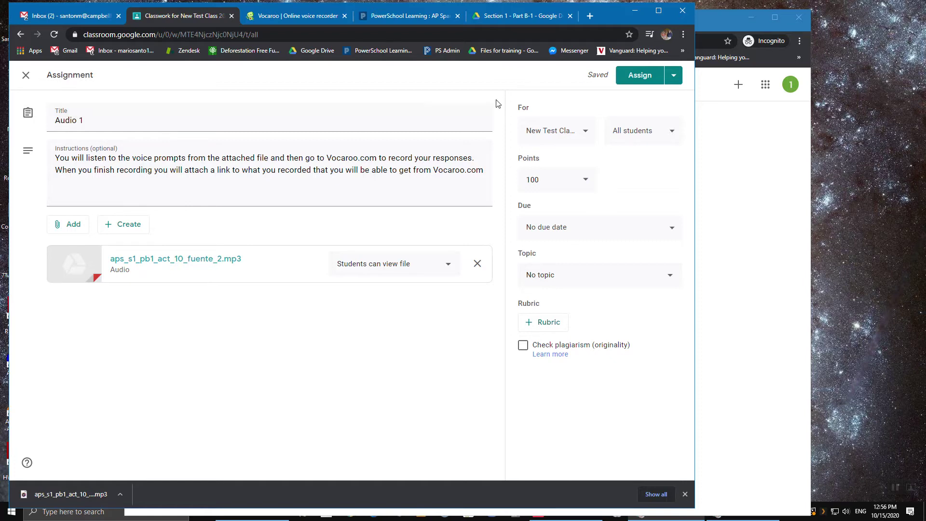
Assign Audio 1 to all students of the class, and reopen the posted assignment for editing and save it.
left_click(644, 85)
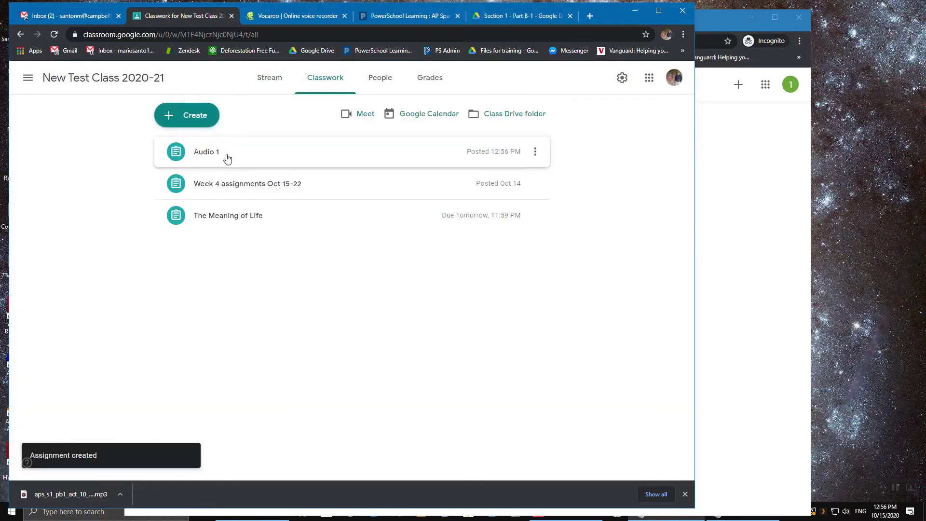
left_click(535, 152)
left_click(508, 176)
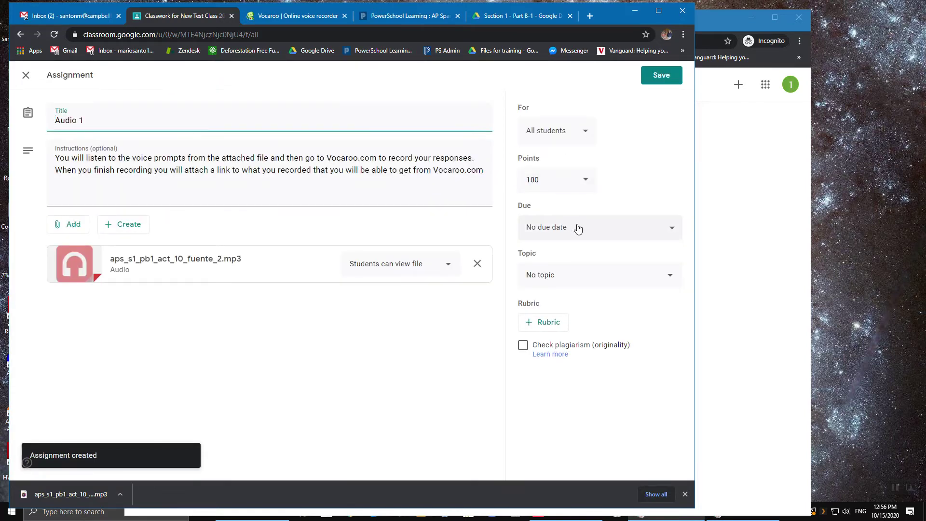
left_click(670, 79)
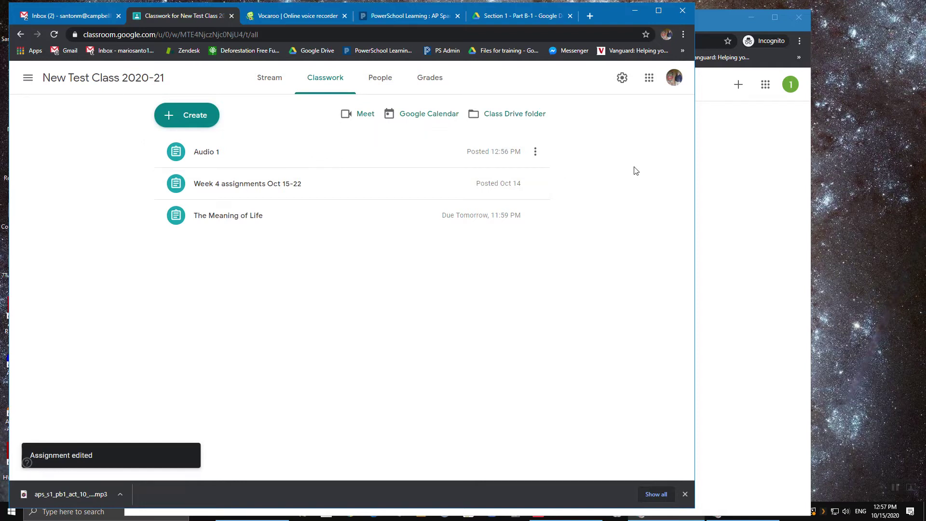
Switch to the student's incognito Classroom window and open the Audio 1 assignment in New Test Class 2020-21.
left_click(742, 171)
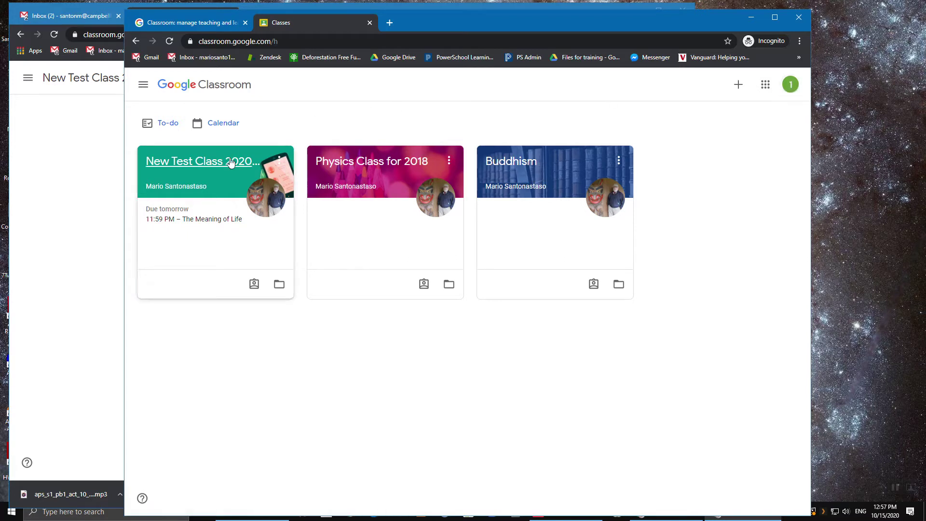
left_click(210, 164)
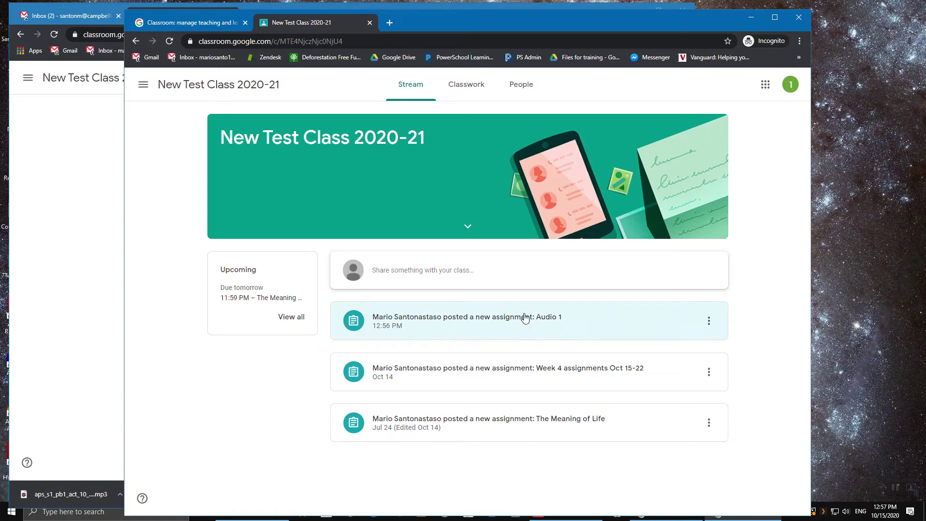
left_click(547, 321)
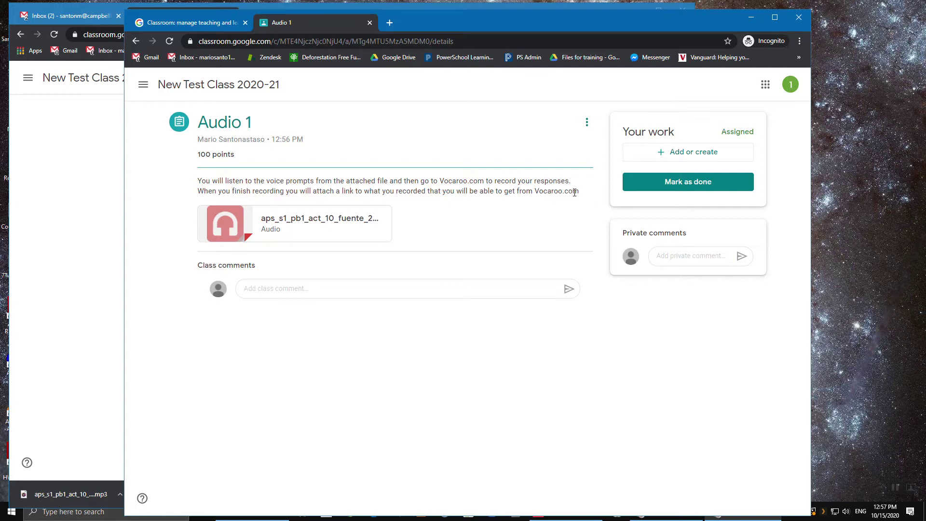
Open the Vocaroo voice recorder site, vocaroo.com, in a new tab of the student's browser window.
left_click(389, 23)
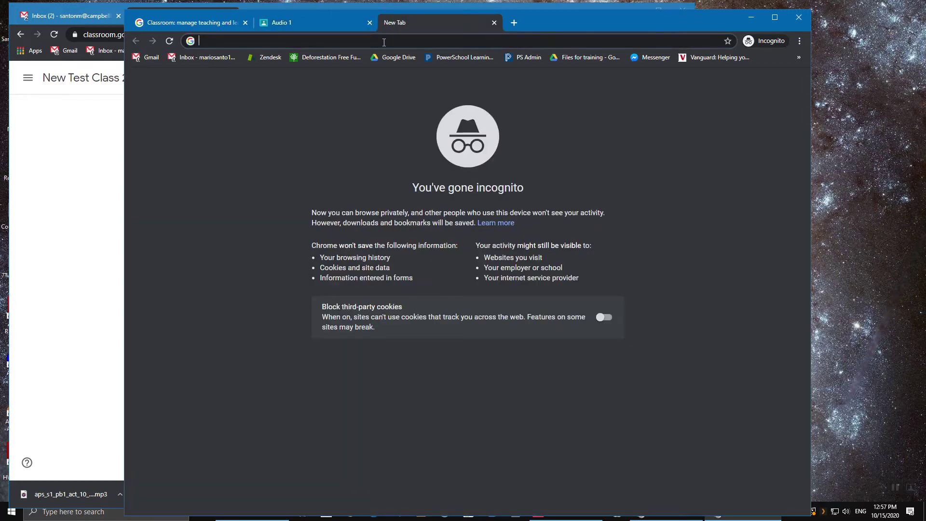
type("va")
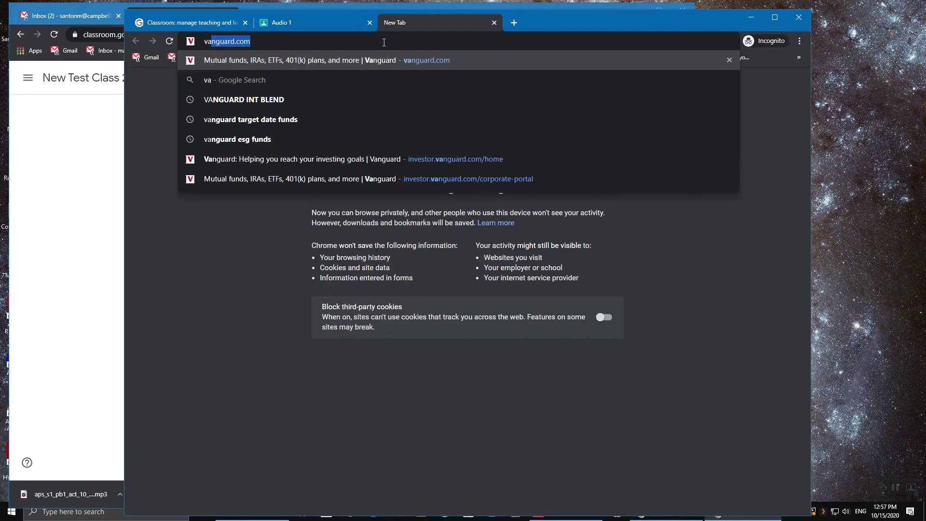
key("BackSpace")
key("BackSpace")
type("oca")
key("Return")
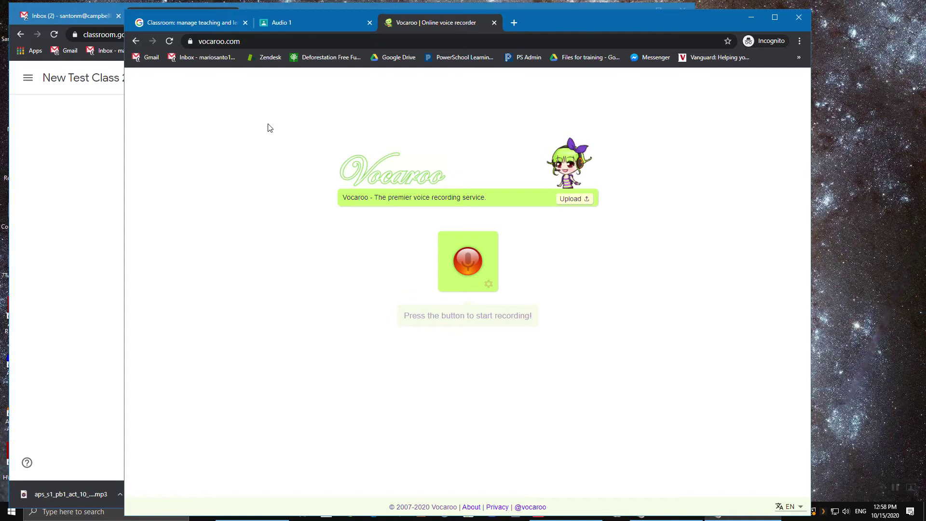
Return to the student's Audio 1 assignment, play the start of the attached audio file and pause it.
left_click(306, 23)
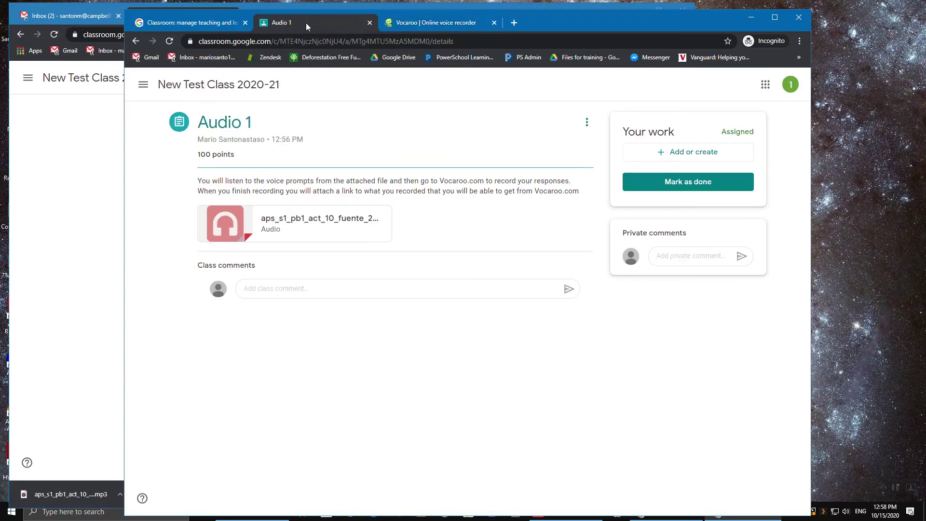
left_click(410, 24)
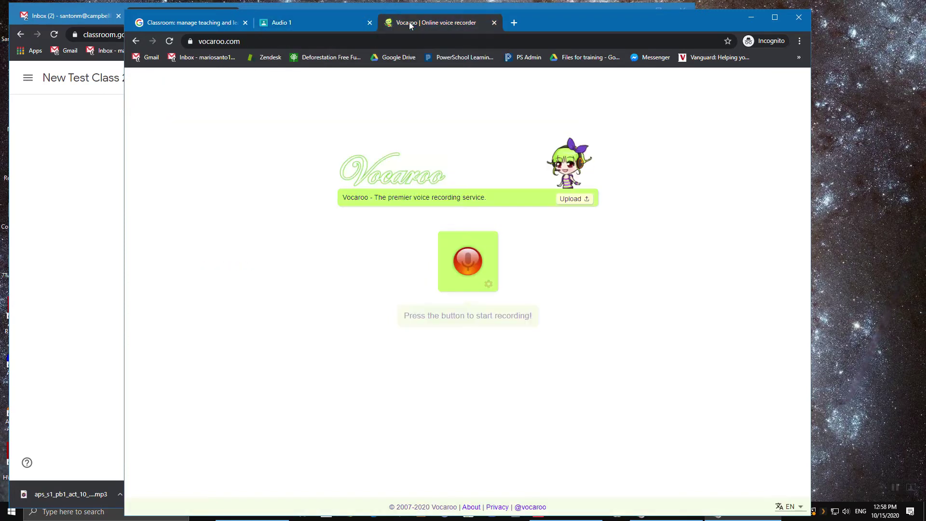
left_click(315, 26)
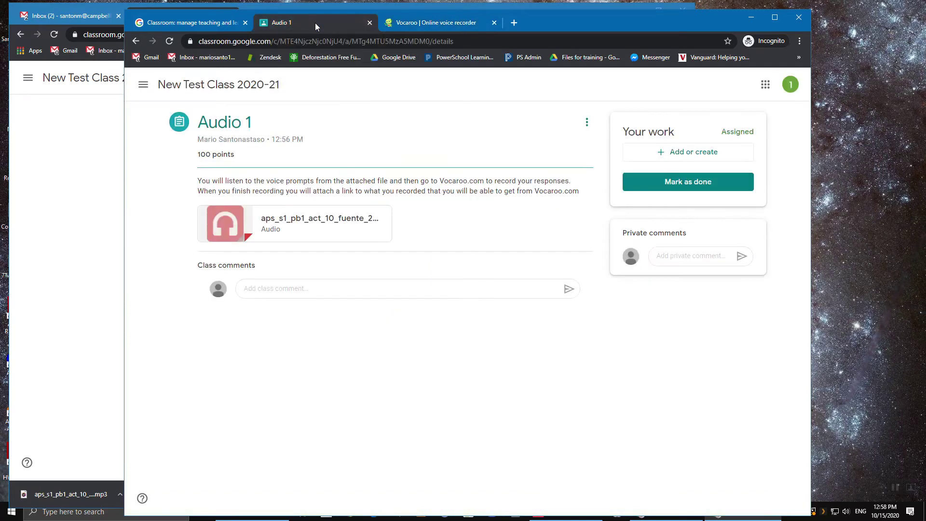
left_click(326, 220)
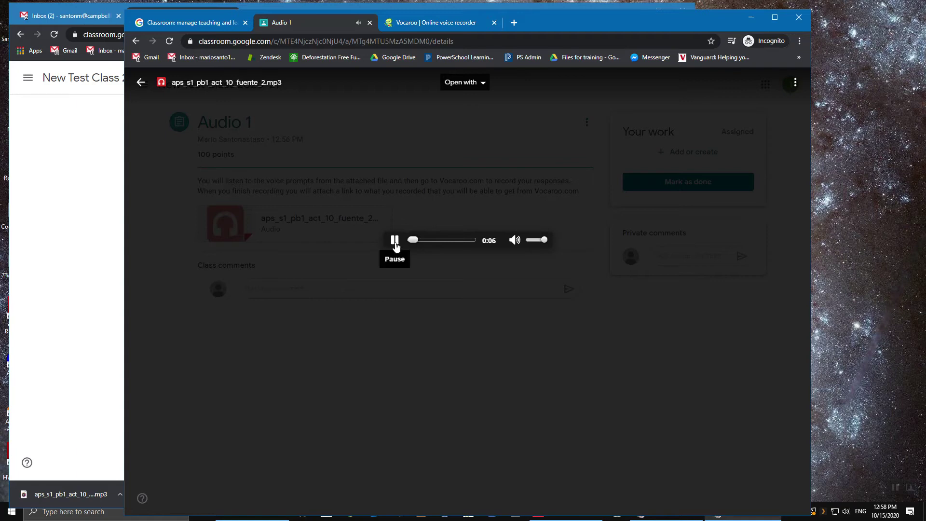
left_click(395, 242)
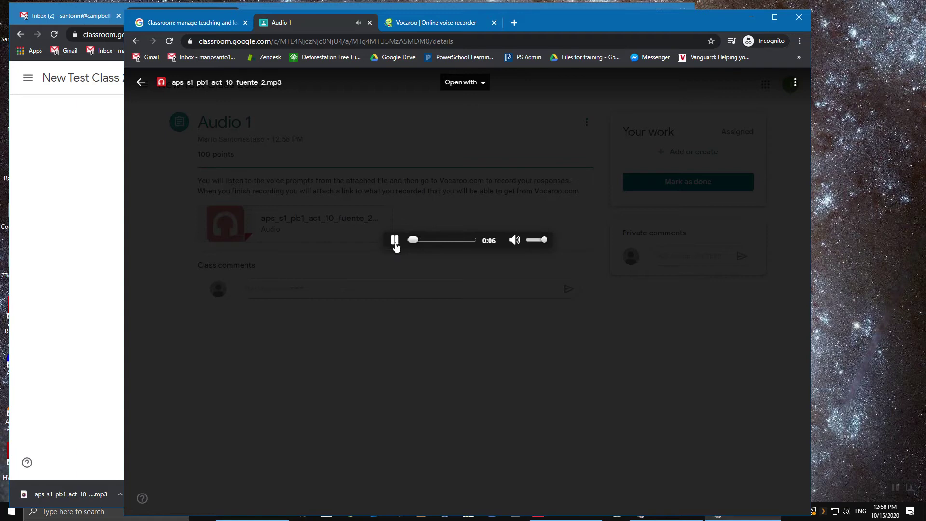
Switch to Vocaroo, record a voice response of about 11 seconds with microphone access allowed, and pause the recording.
left_click(429, 23)
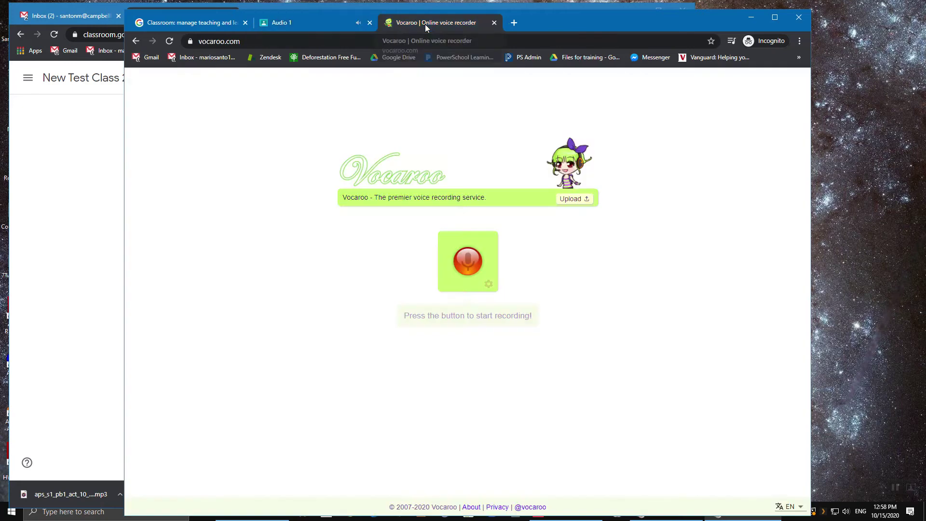
left_click(468, 259)
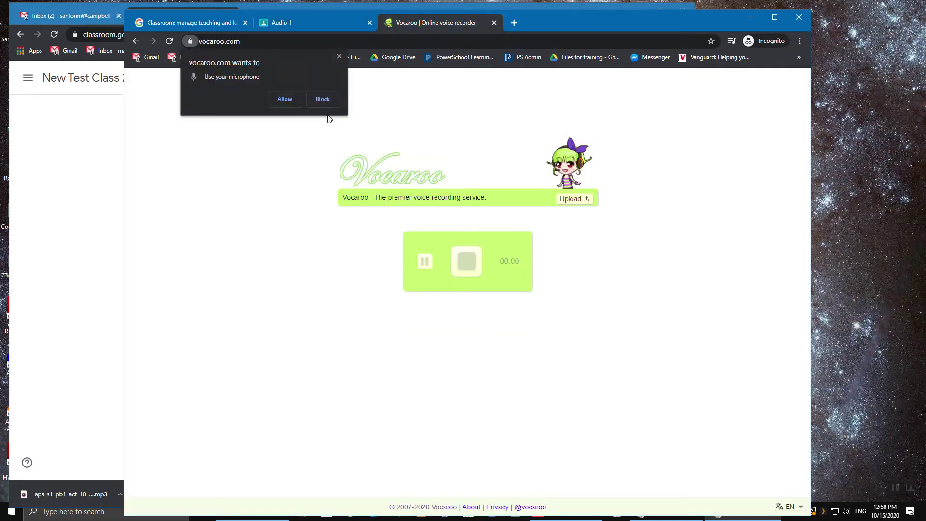
left_click(285, 100)
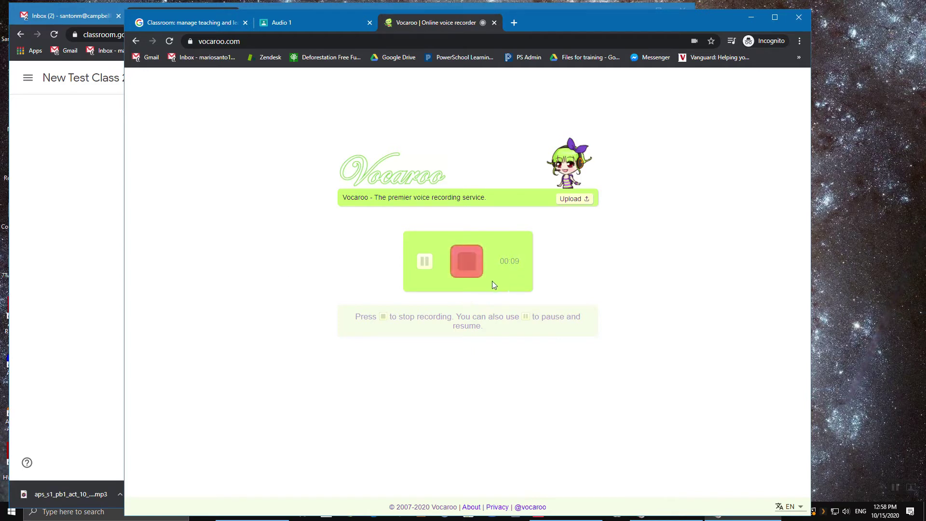
left_click(421, 261)
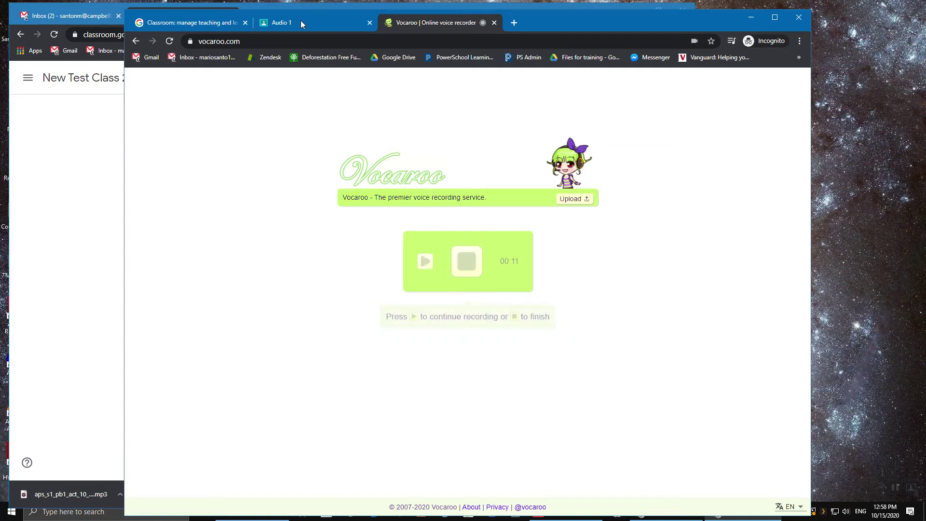
Return to the student's Audio 1 assignment, play the attached audio file, skip to about six and a half minutes in, and pause it.
left_click(301, 23)
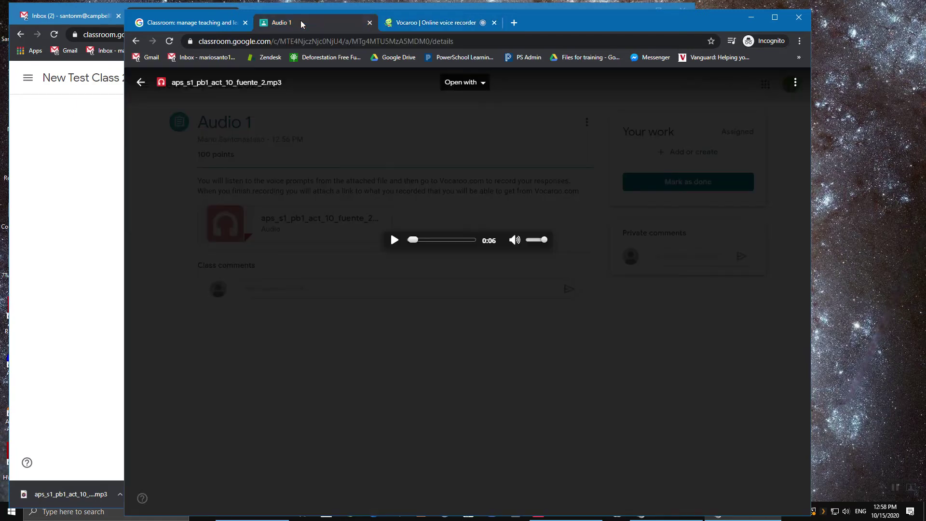
left_click(395, 241)
left_click(434, 239)
left_click(395, 239)
Switch to Vocaroo, resume the voice recording up to about 18 seconds, and pause it.
left_click(423, 25)
left_click(427, 261)
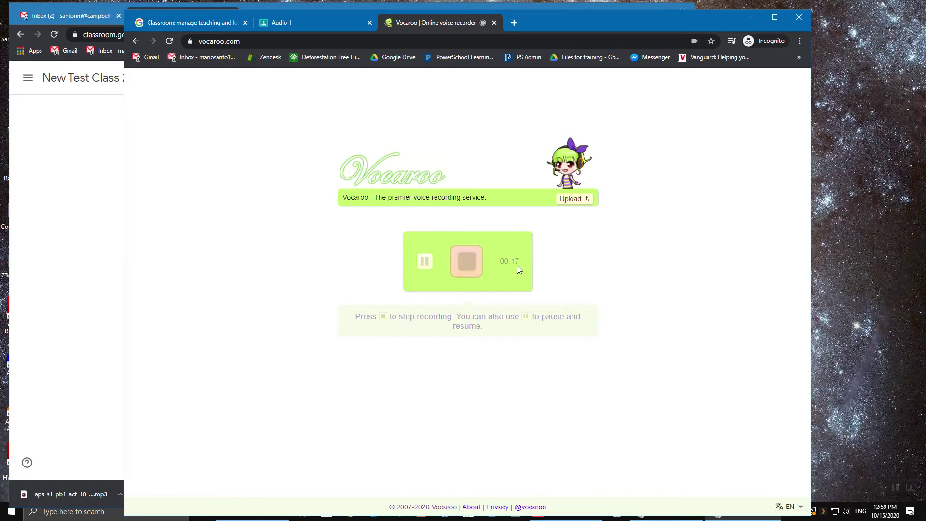
left_click(425, 261)
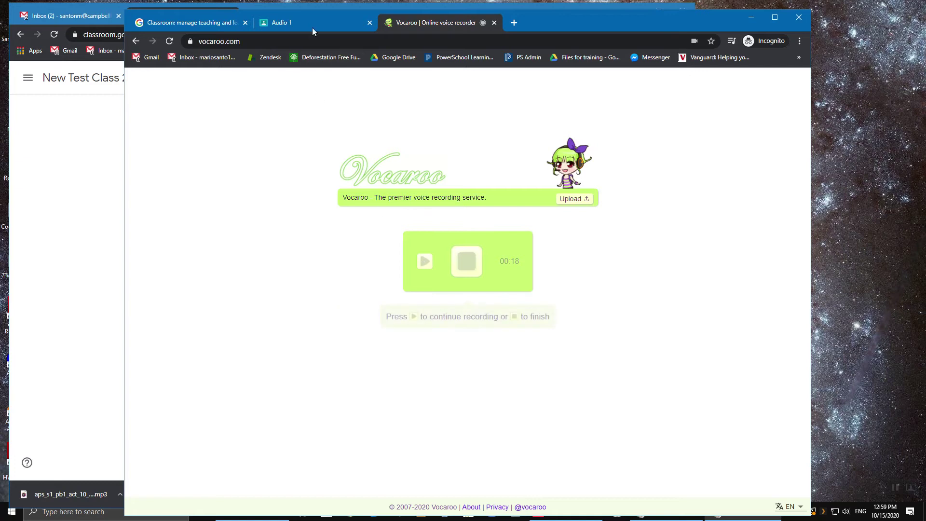
Play the next part of the audio prompts in the Audio 1 assignment, rewind slightly, replay it briefly and pause.
left_click(313, 24)
left_click(393, 240)
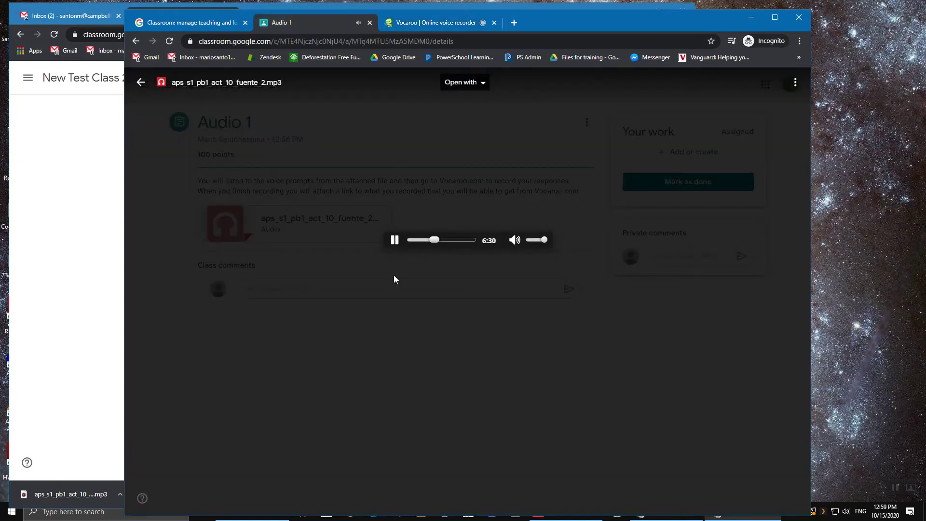
left_click(394, 241)
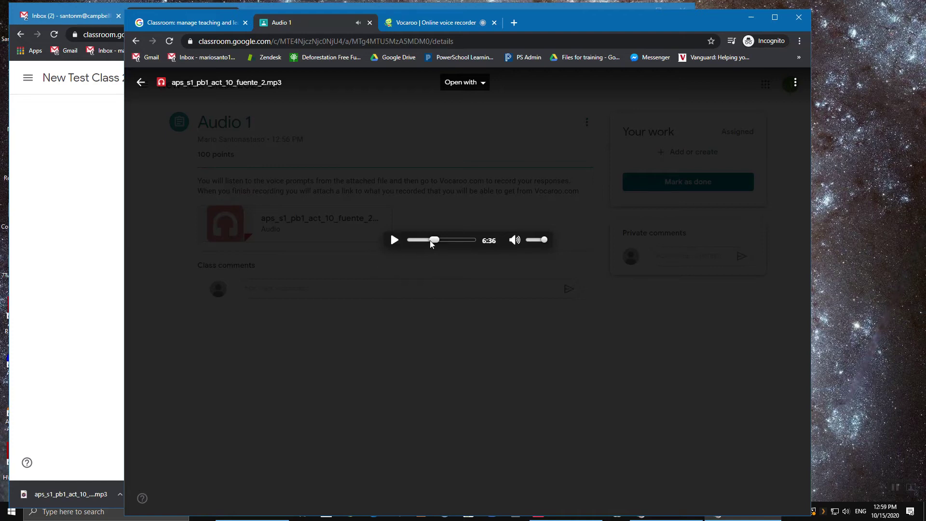
left_click_drag(436, 242, 433, 245)
left_click(395, 242)
left_click(396, 244)
Resume the recording in Vocaroo, finish it at about 23 seconds, and save it for sharing.
left_click(438, 24)
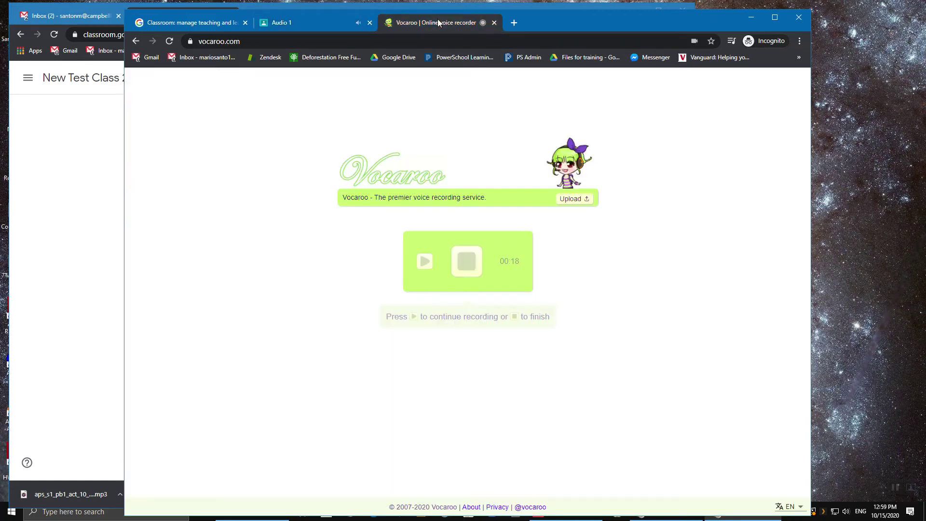
left_click(425, 261)
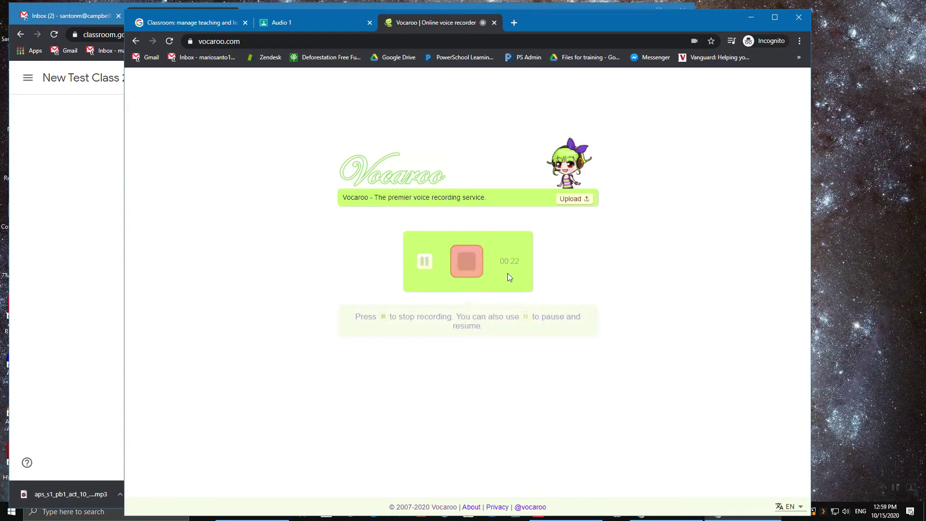
left_click(472, 266)
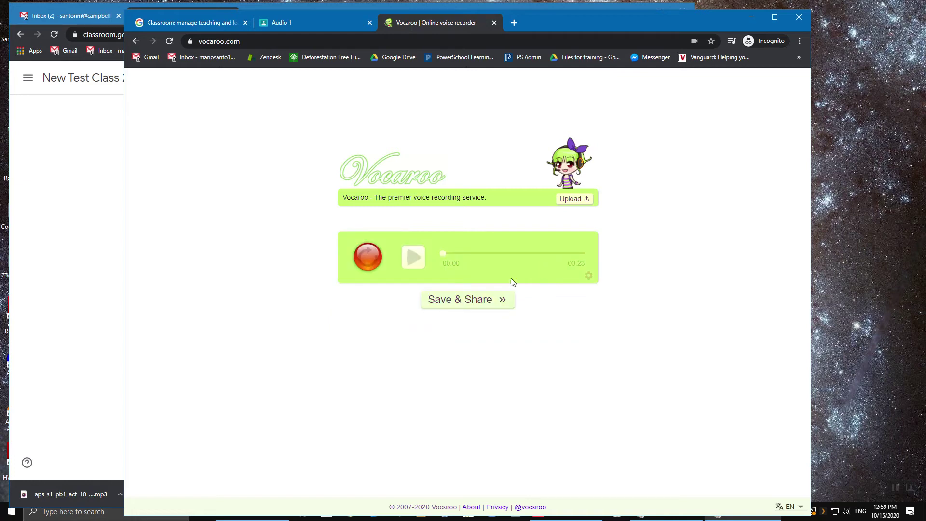
left_click(471, 300)
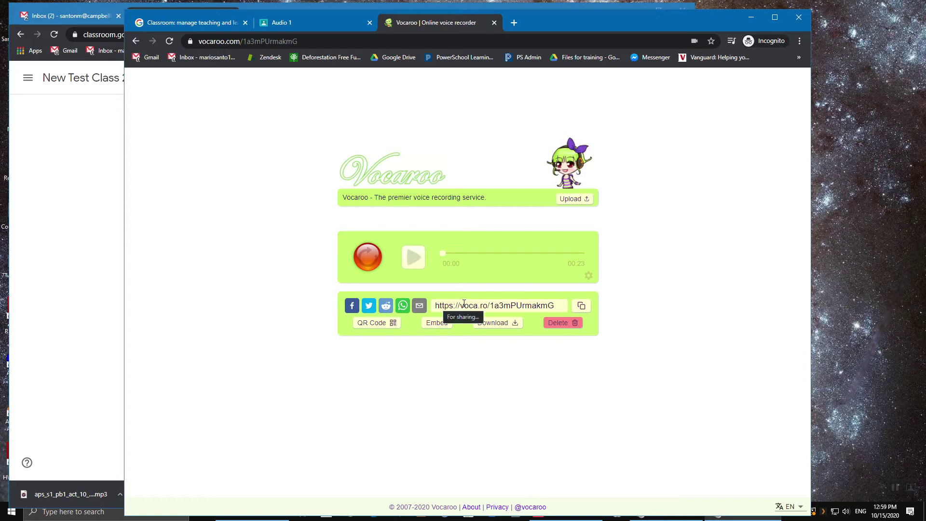
Copy the recording's share link from Vocaroo and attach it as a link to the student's work in Audio 1.
left_click(581, 306)
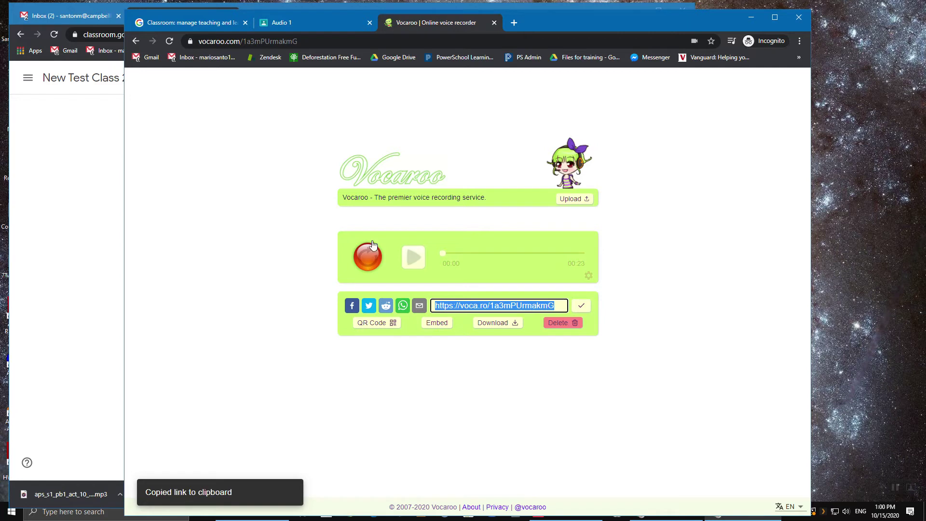
left_click(315, 22)
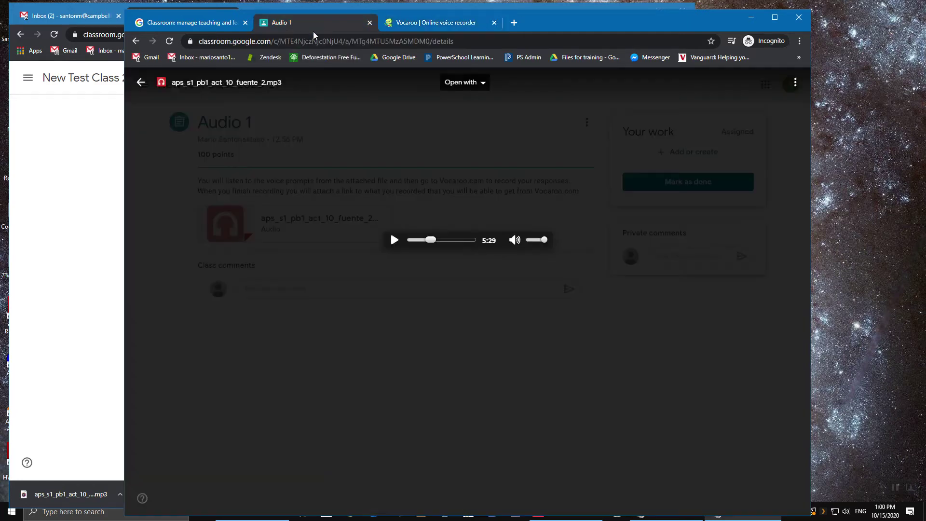
left_click(141, 83)
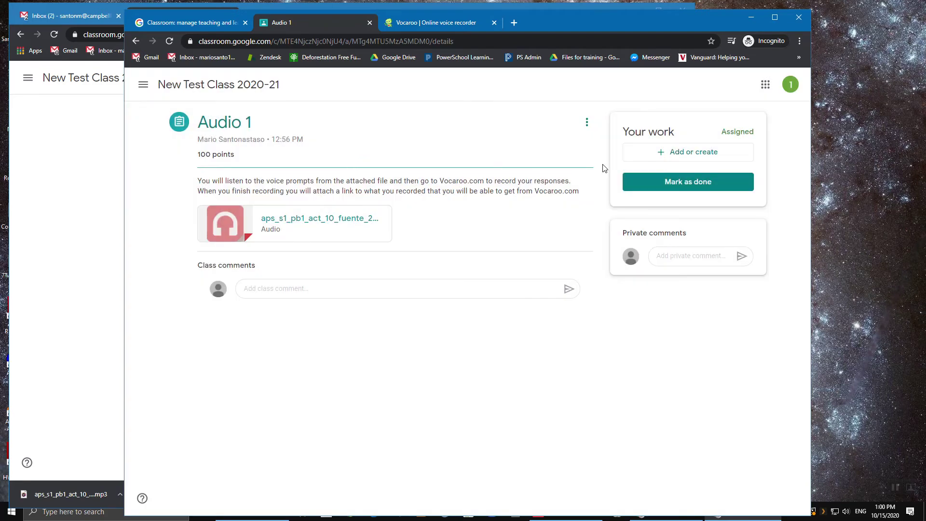
left_click(673, 153)
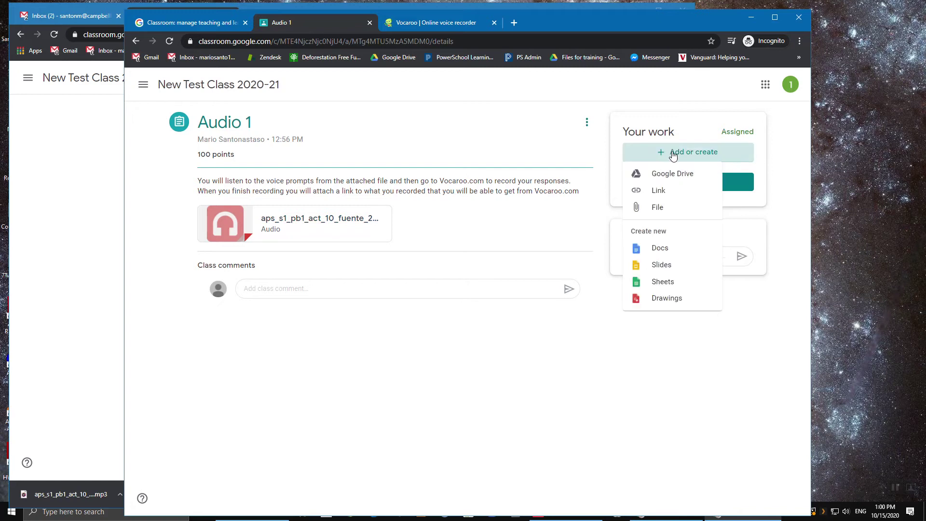
left_click(657, 191)
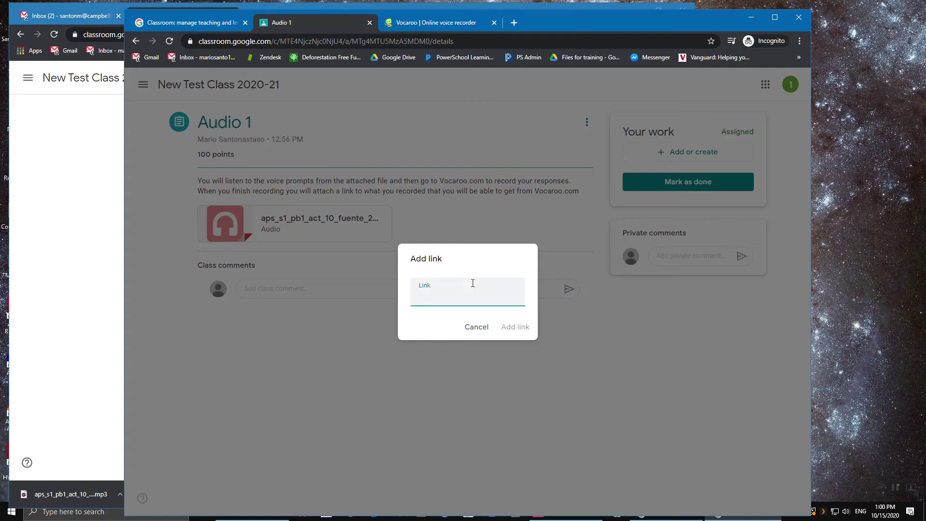
right_click(445, 297)
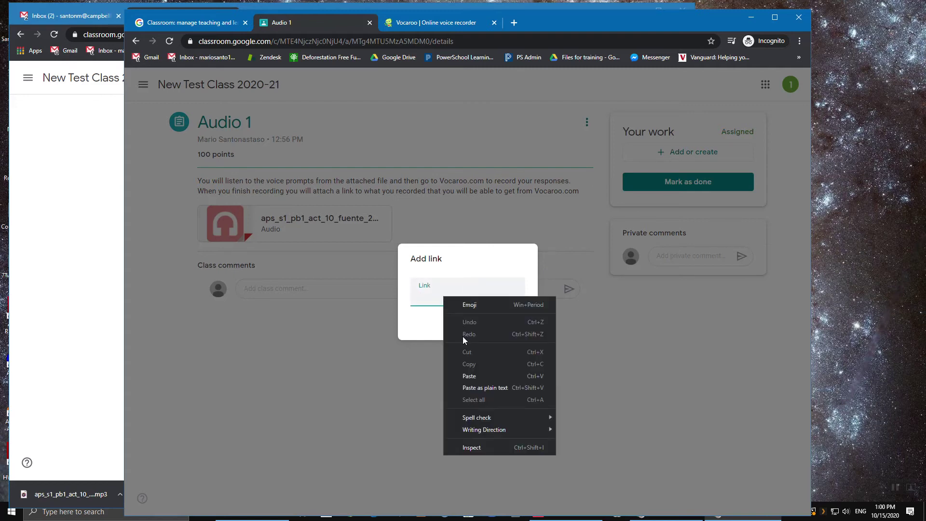
left_click(473, 385)
left_click(506, 330)
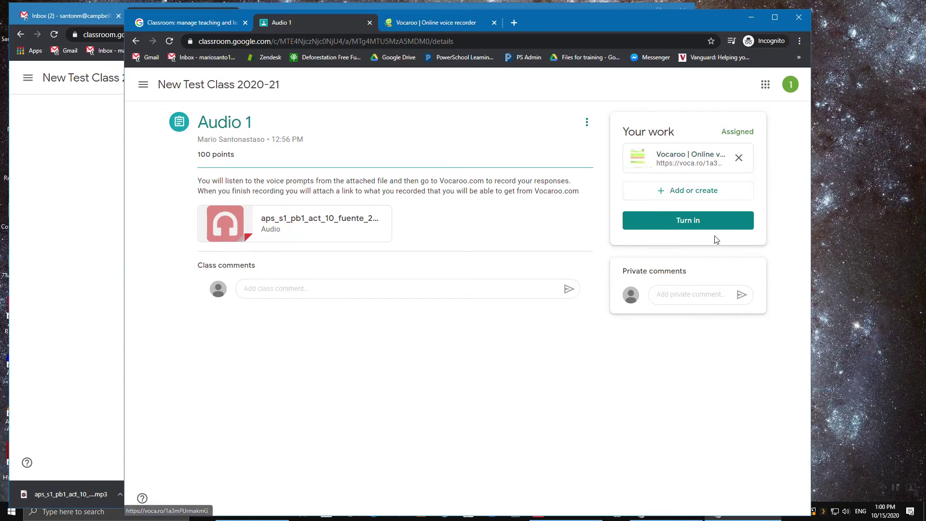
Turn in the student's Audio 1 work with the Vocaroo link attached.
left_click(688, 221)
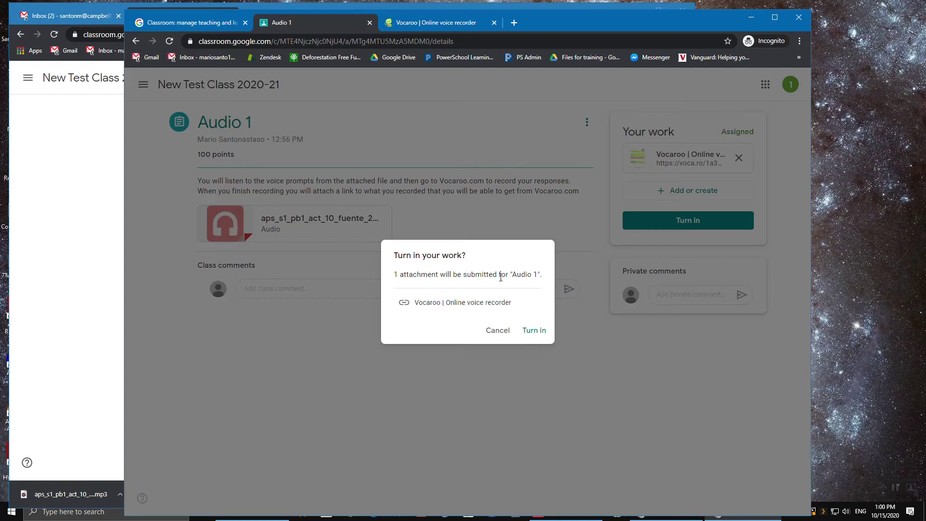
left_click(533, 332)
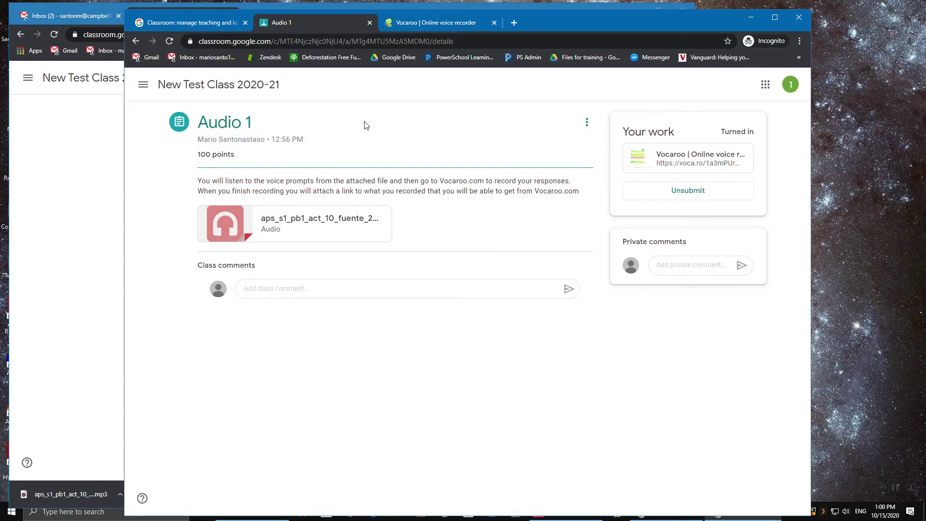
Switch to the teacher's Classroom window, open the turned-in work for Audio 1, and listen to the student's Vocaroo recording.
left_click(86, 139)
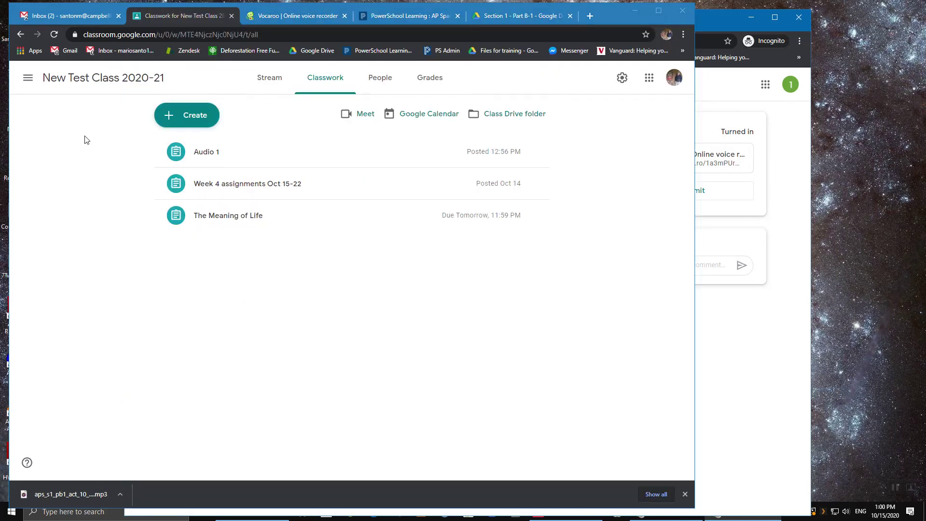
left_click(208, 159)
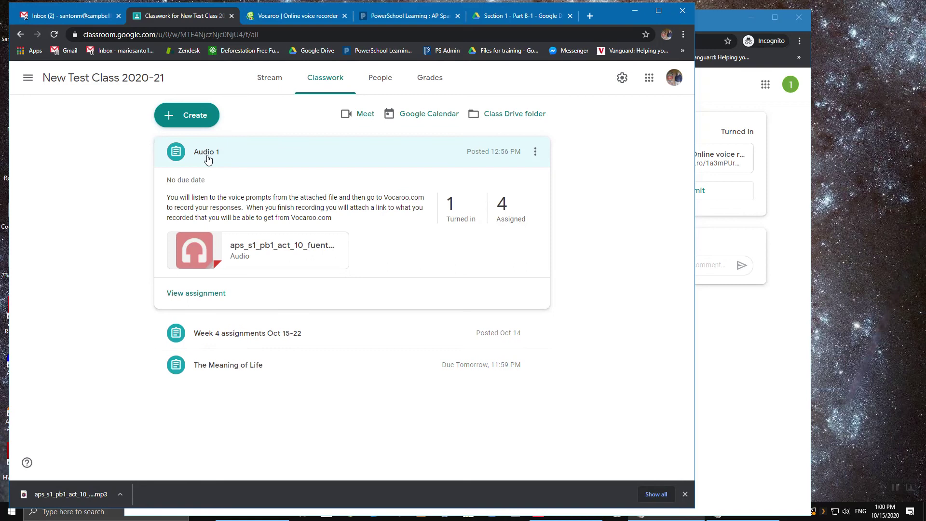
left_click(472, 216)
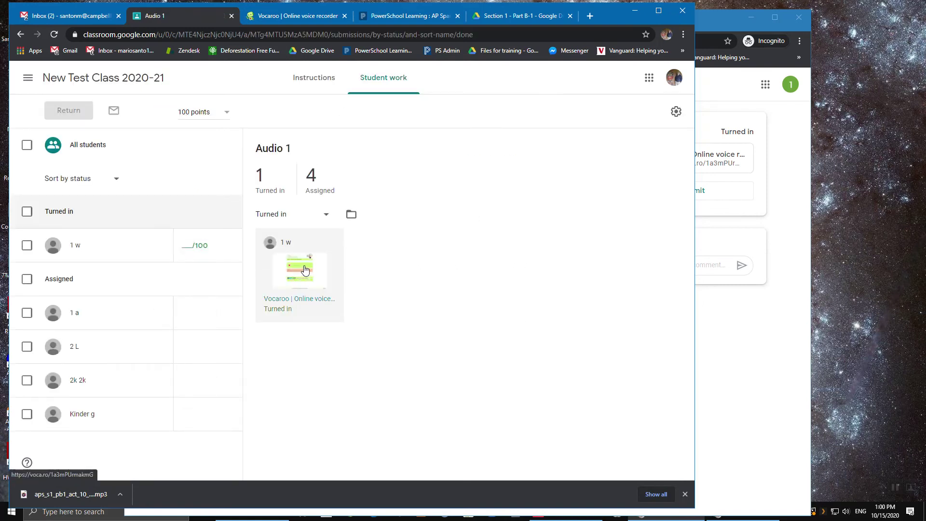
left_click(304, 267)
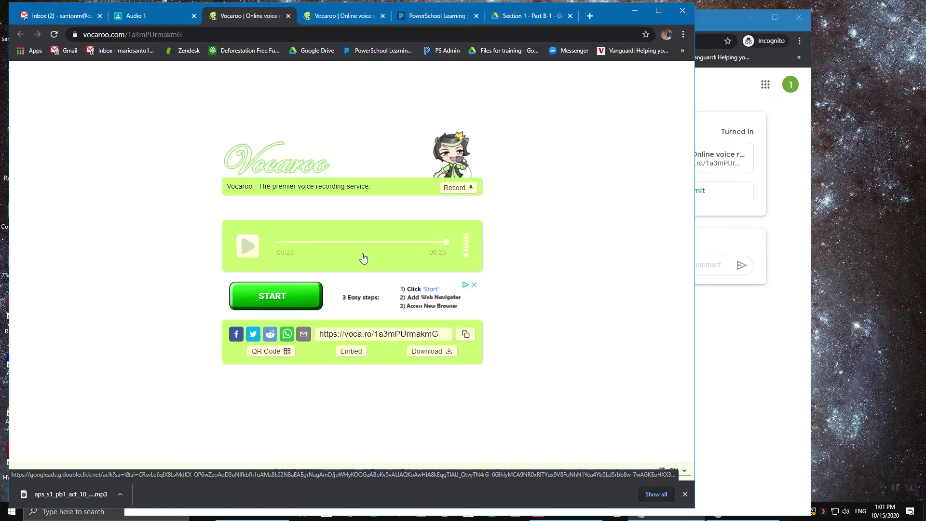
Return to the Audio 1 student work page and view the submission status filter choices.
left_click(142, 18)
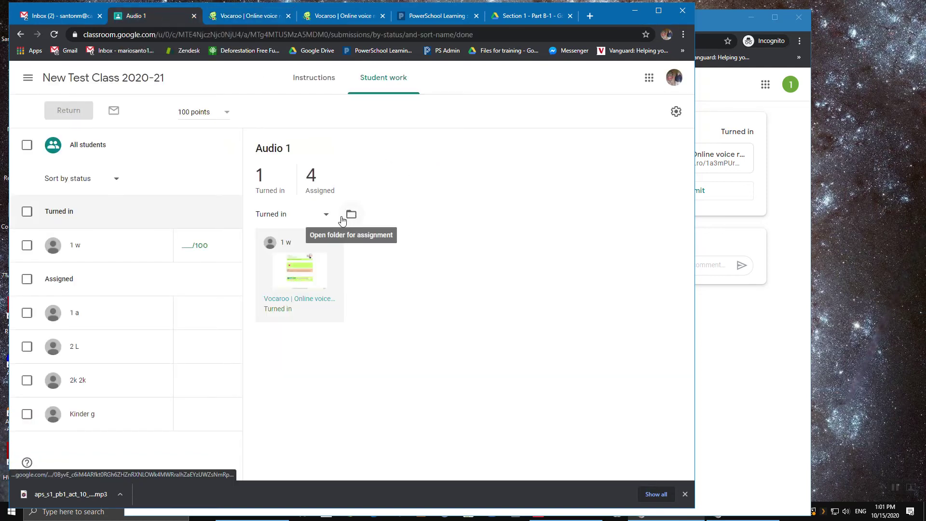
left_click(326, 216)
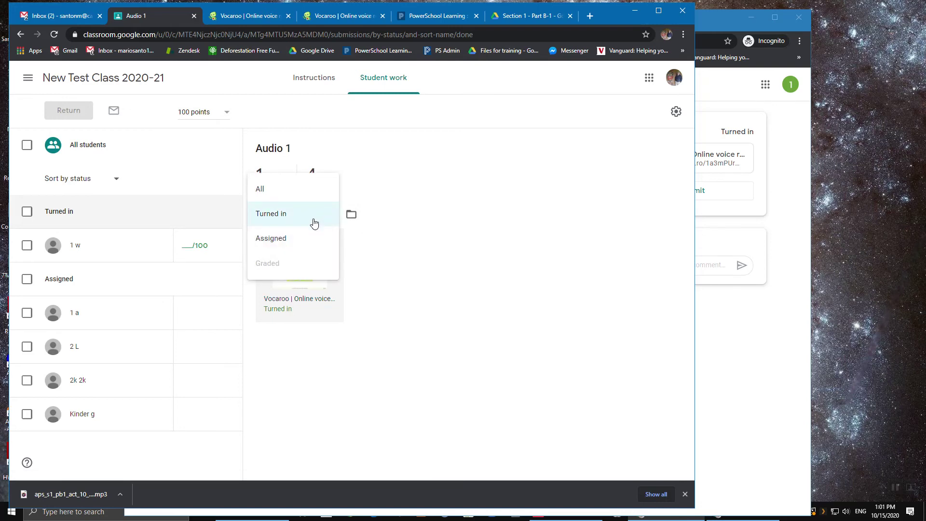
left_click(421, 168)
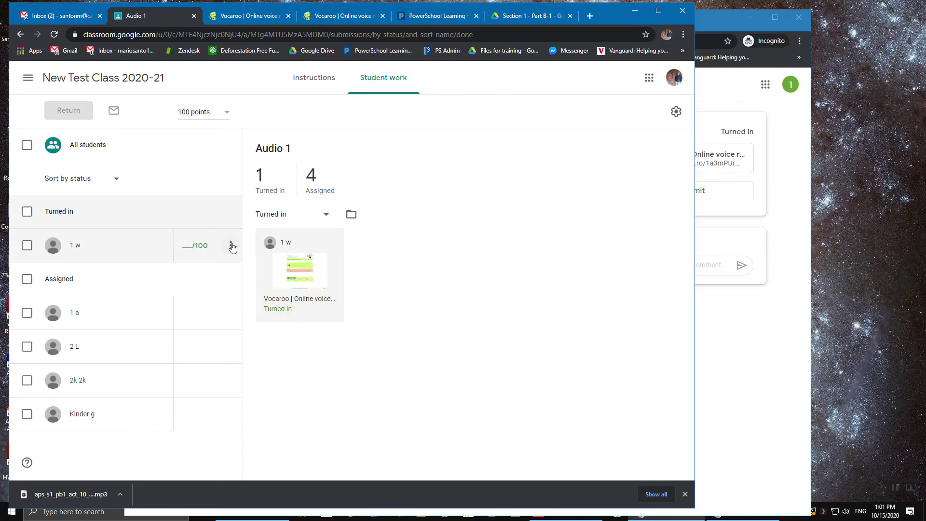
Select the student under Turned in and start returning the Audio 1 submission without a grade.
left_click(231, 245)
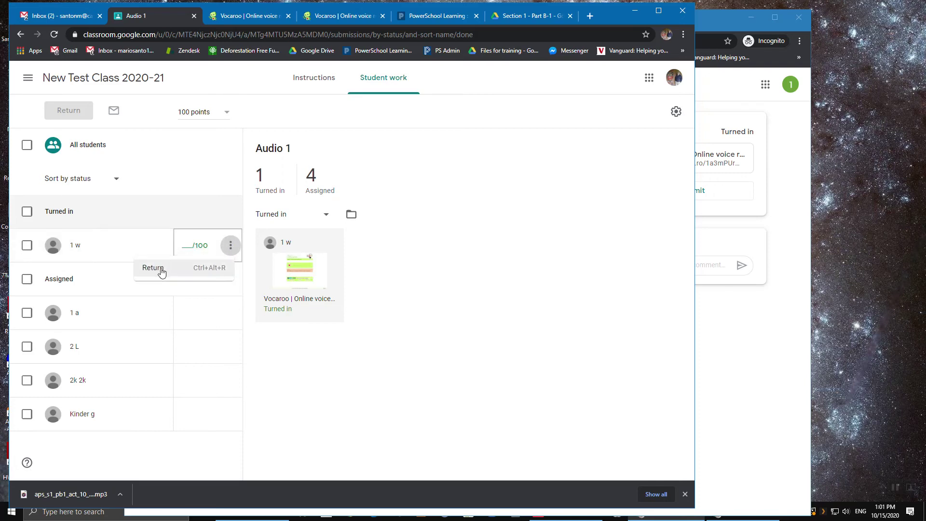
left_click(29, 249)
left_click(28, 247)
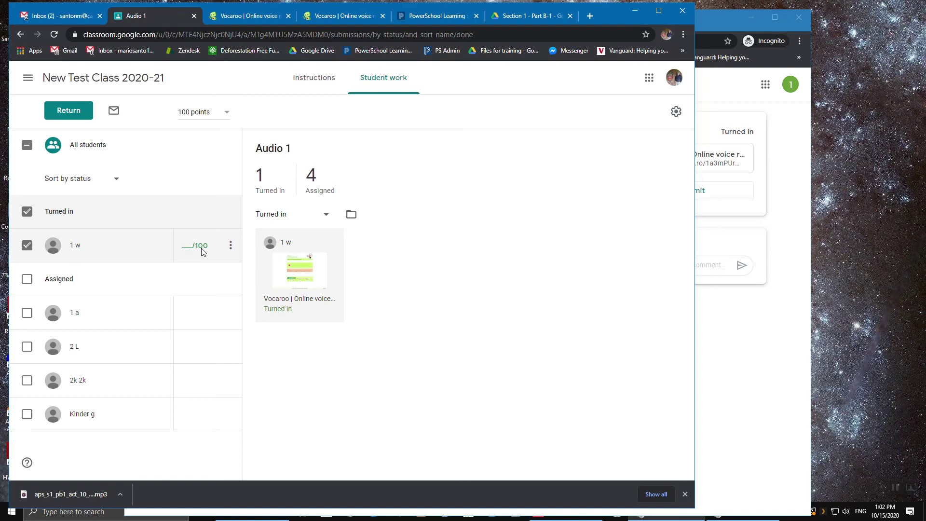
left_click(231, 246)
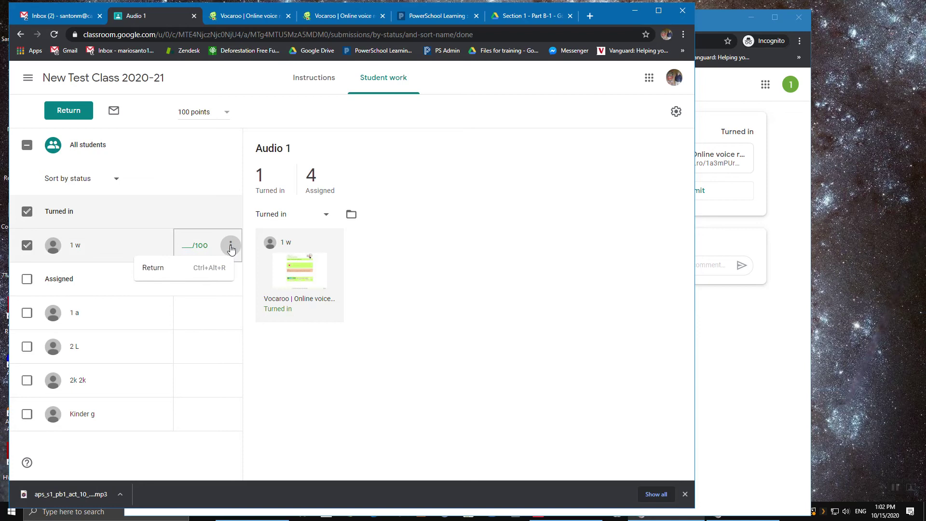
left_click(154, 268)
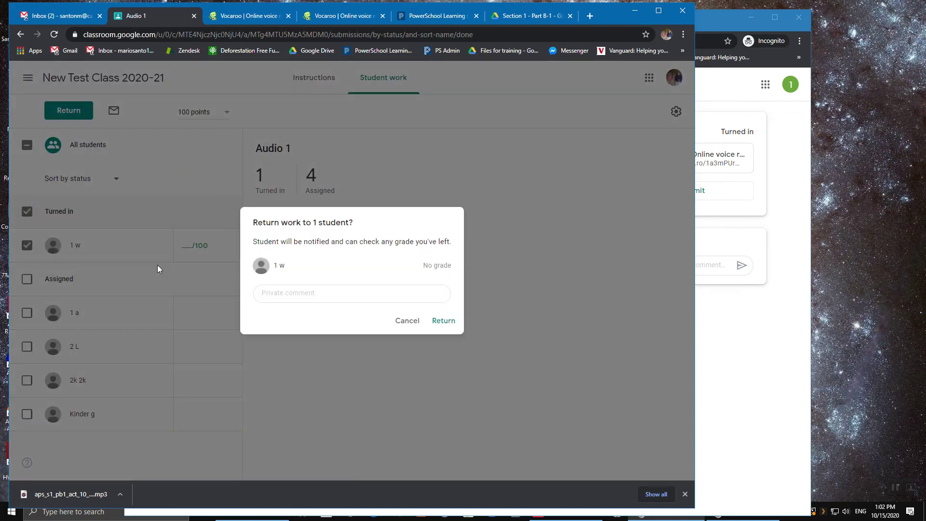
Enter the private comment "You did a good job recording, but you need to practice pronounciation." for the returned work.
left_click(291, 293)
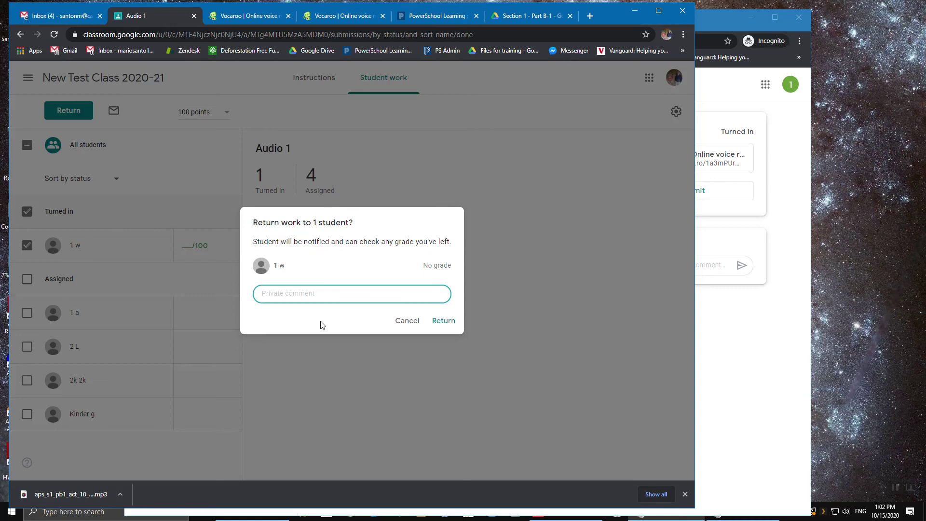
type("T")
key("BackSpace")
type("You did a good job recording, but you need to practi")
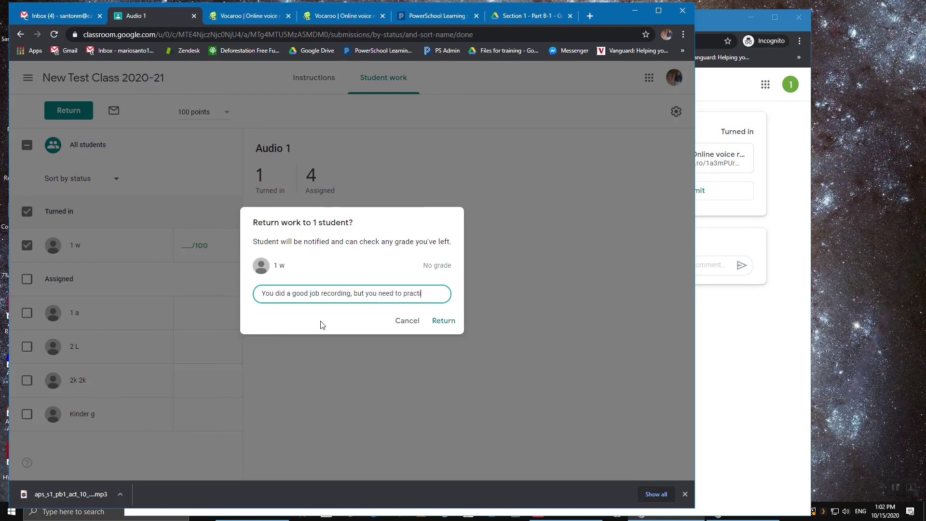
type("ce pronoun")
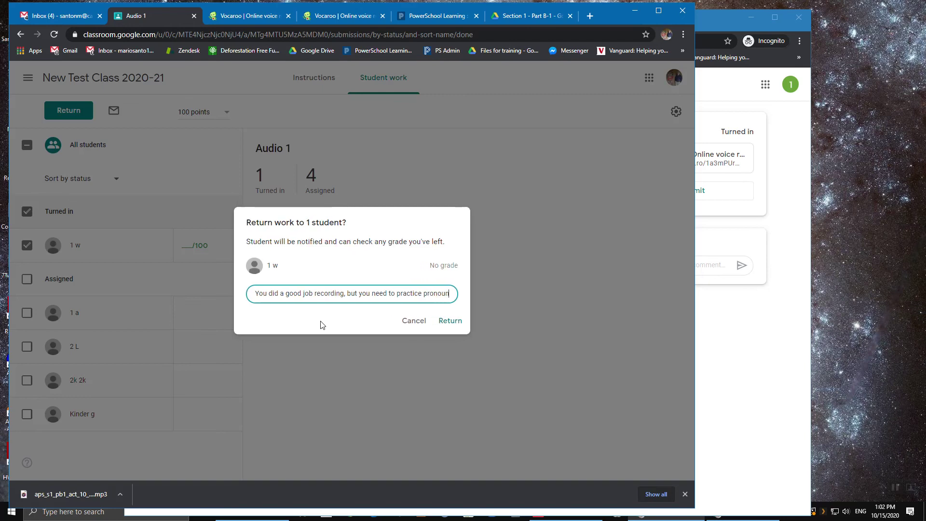
type("ciation.")
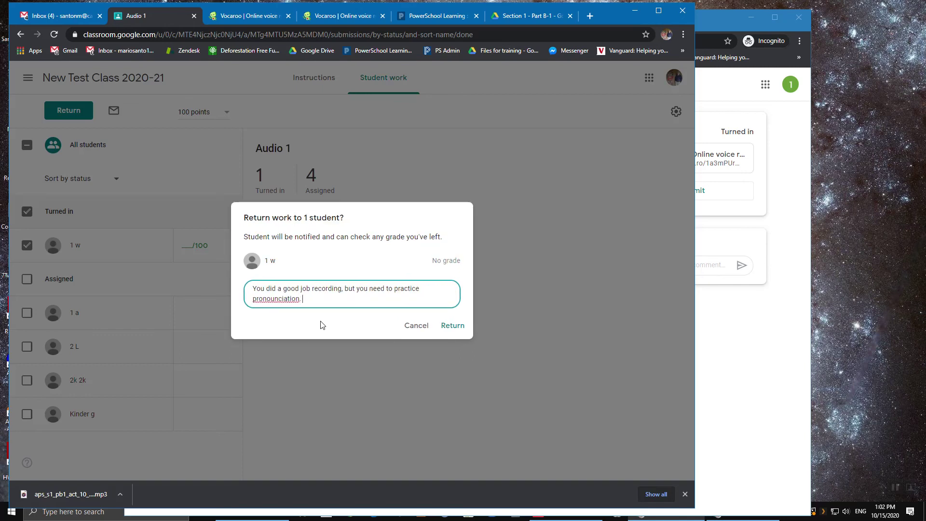
Correct the misspelled word in the private comment to "pronunciation" and return the work to the student.
right_click(280, 300)
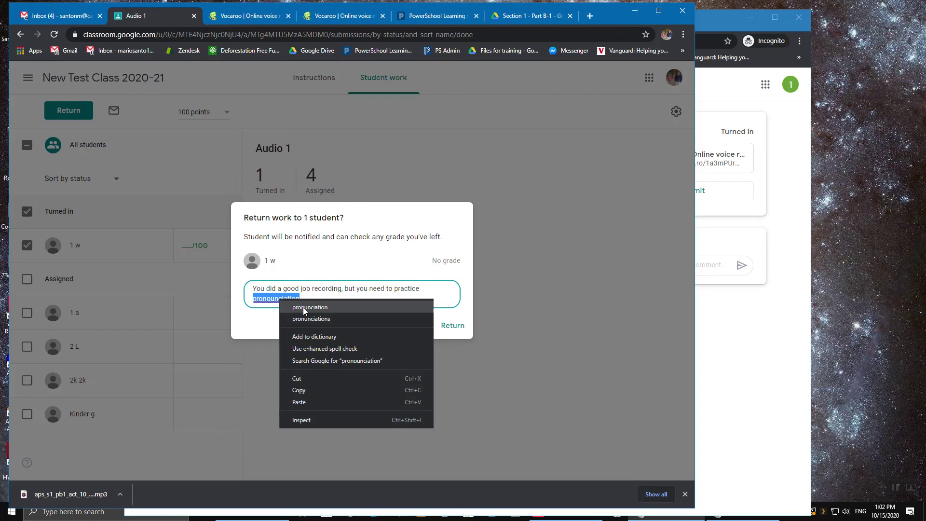
left_click(304, 308)
left_click(452, 327)
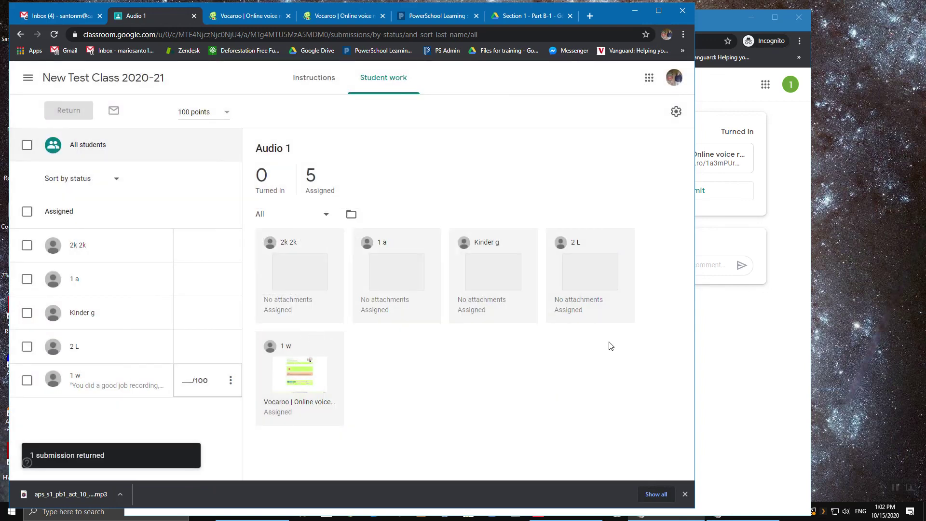
Switch to the student's incognito window and reopen Audio 1 from the New Test Class 2020-21 stream to check the teacher's private comment.
left_click(727, 351)
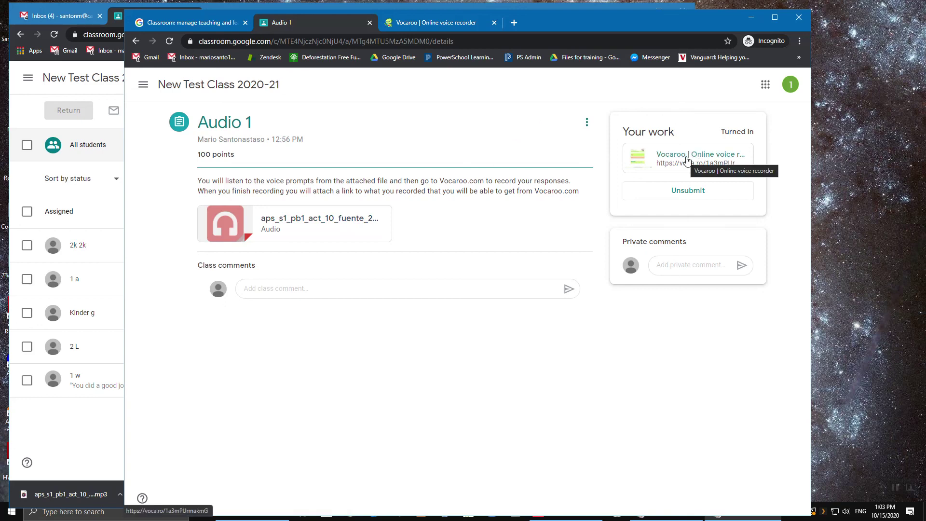
left_click(197, 87)
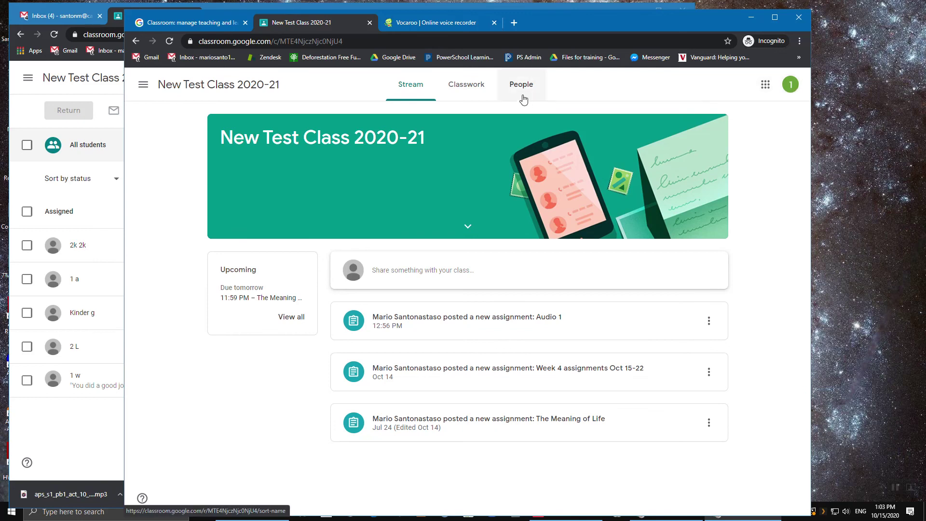
left_click(418, 324)
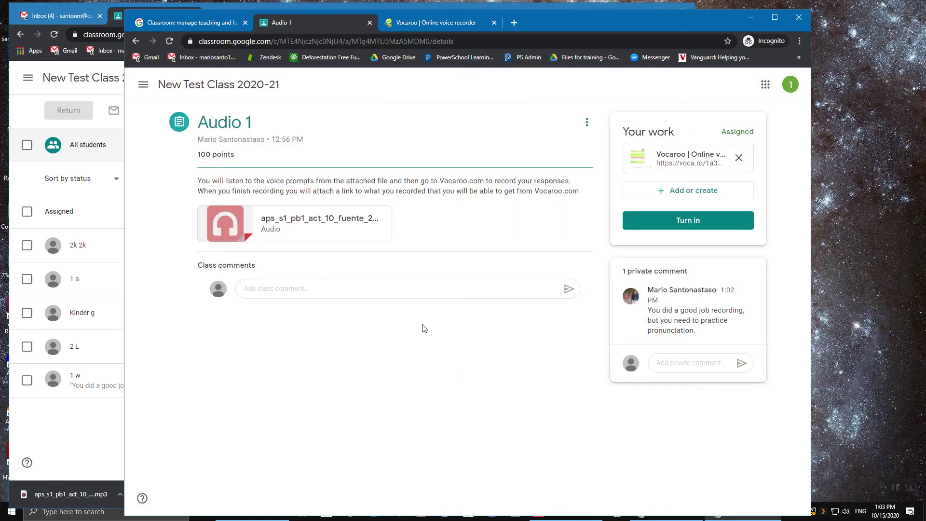